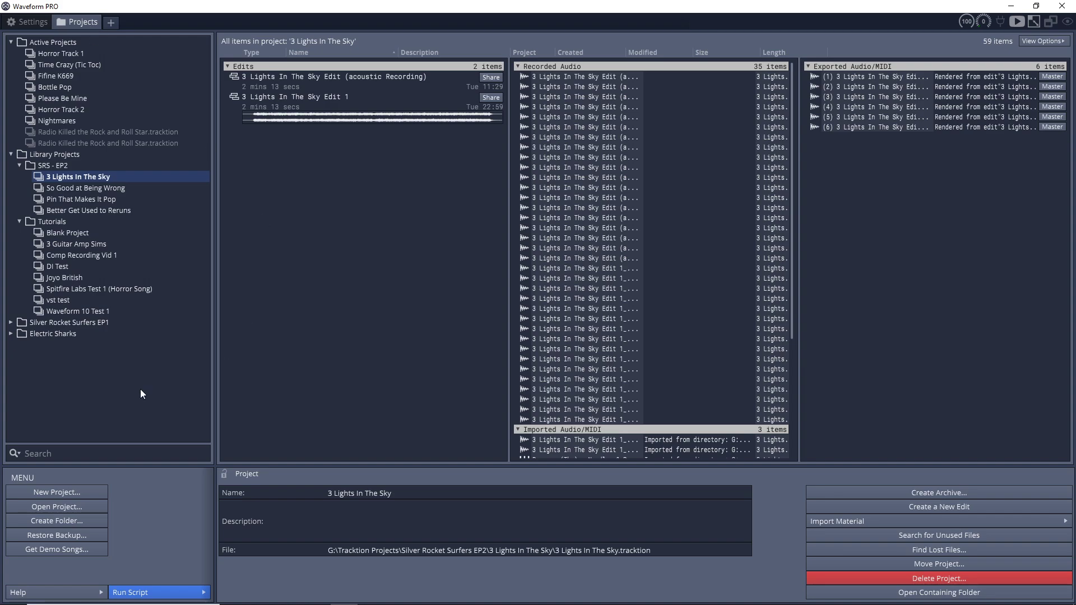
# Step: Create the project 'Waveform Basics 2' in Silver Rocket Surfers EP2 with the Default template
pyautogui.click(63, 492)
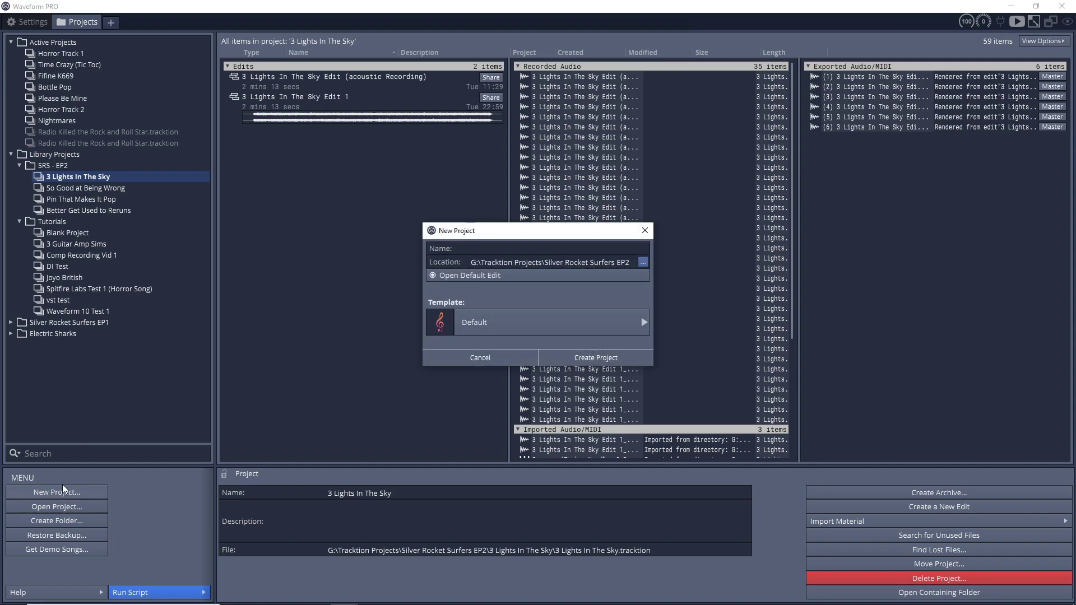
pyautogui.write('Waveform Basics 2')
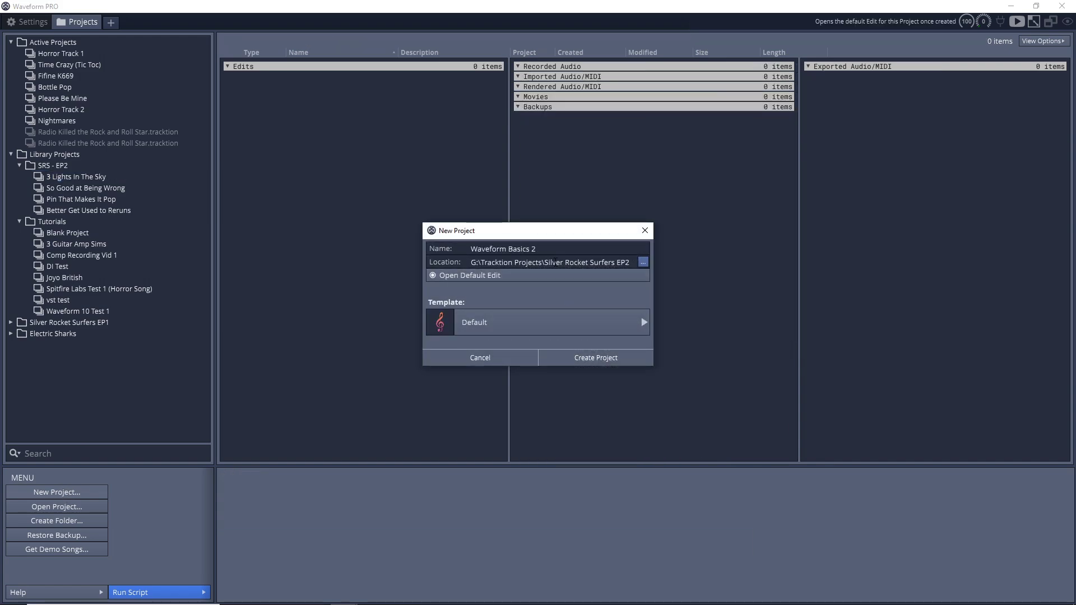
pyautogui.click(643, 262)
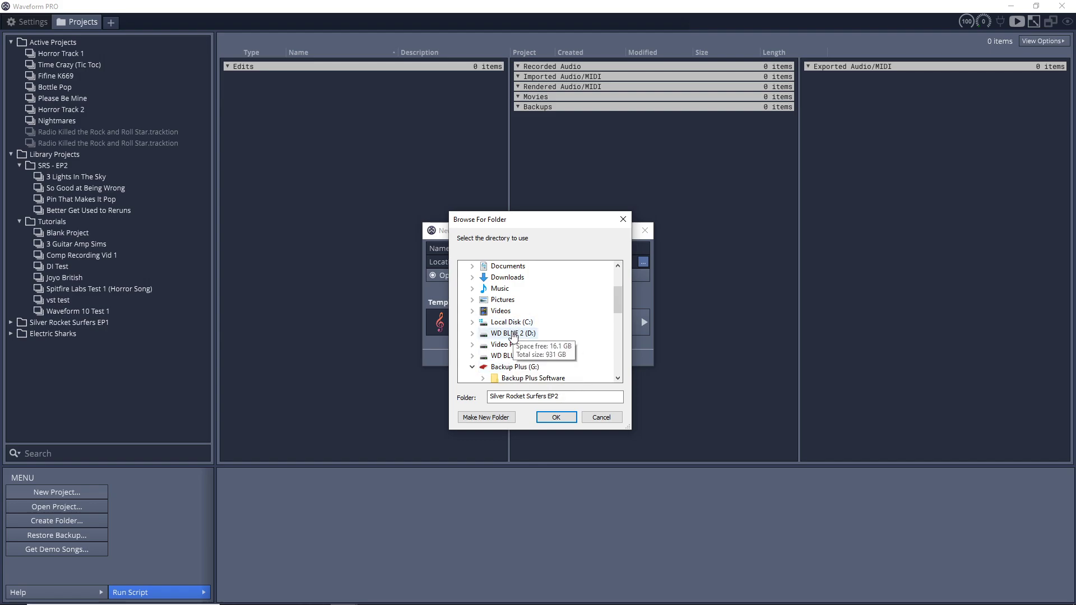
pyautogui.click(598, 416)
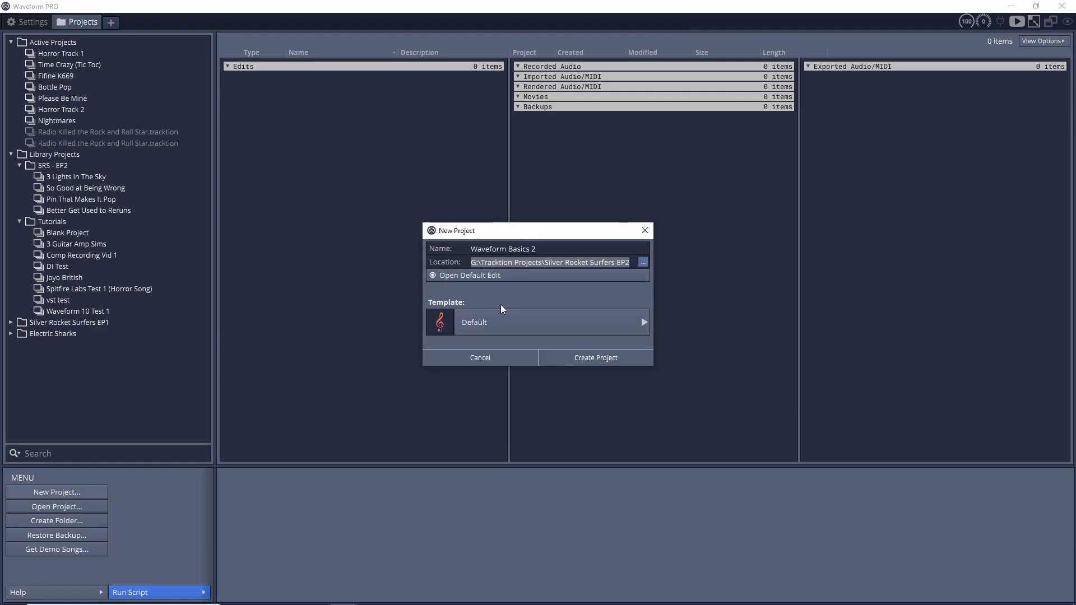
pyautogui.click(525, 326)
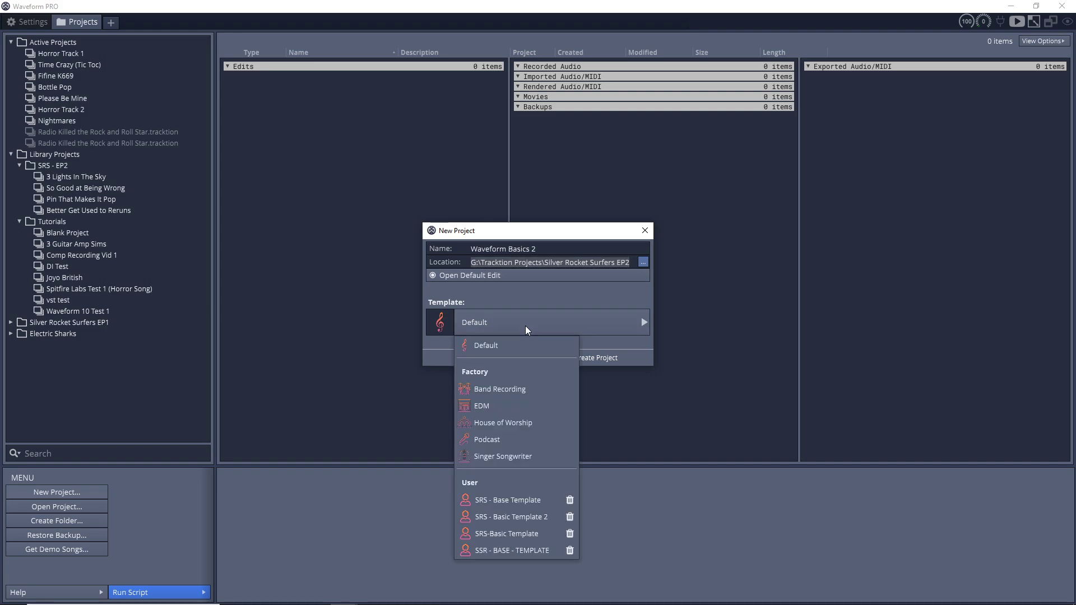
pyautogui.click(575, 307)
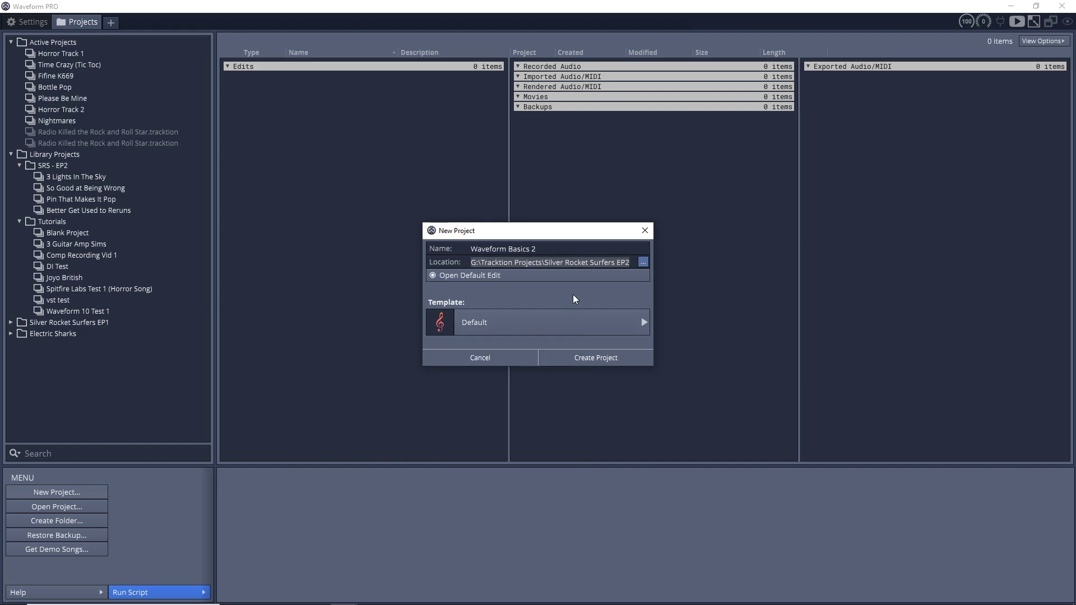
pyautogui.click(583, 359)
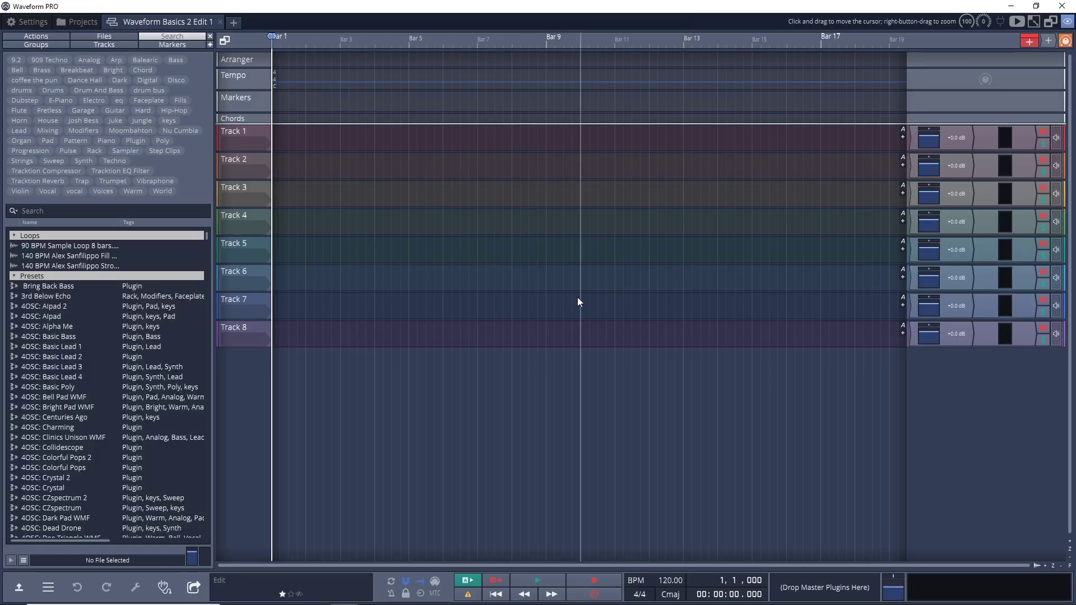
# Step: Hide the loops and presets browser and show the edit's MENU panel at the bottom
pyautogui.click(210, 36)
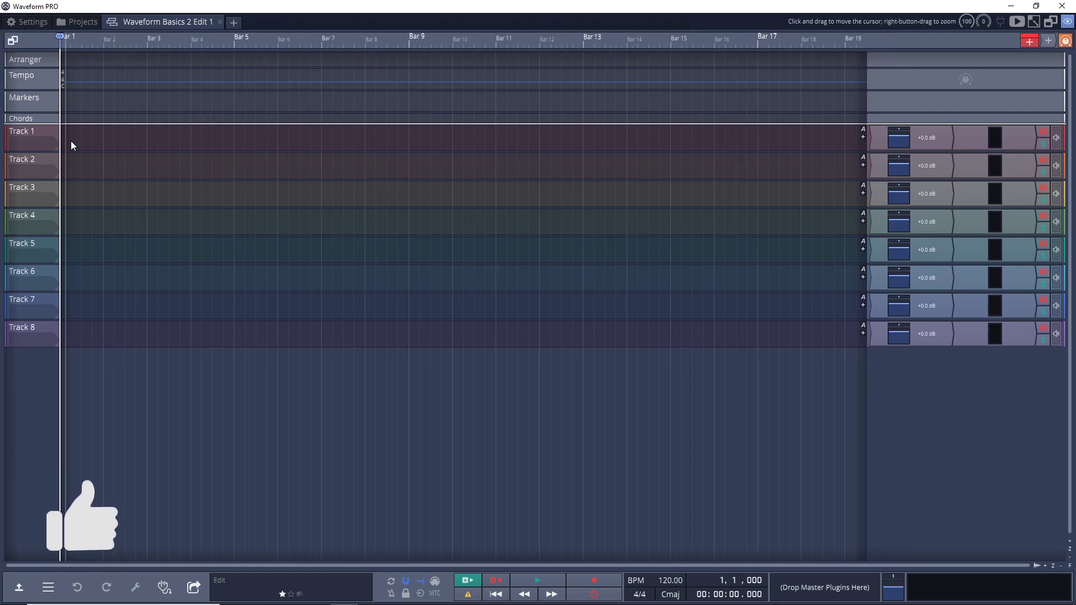
pyautogui.click(1068, 23)
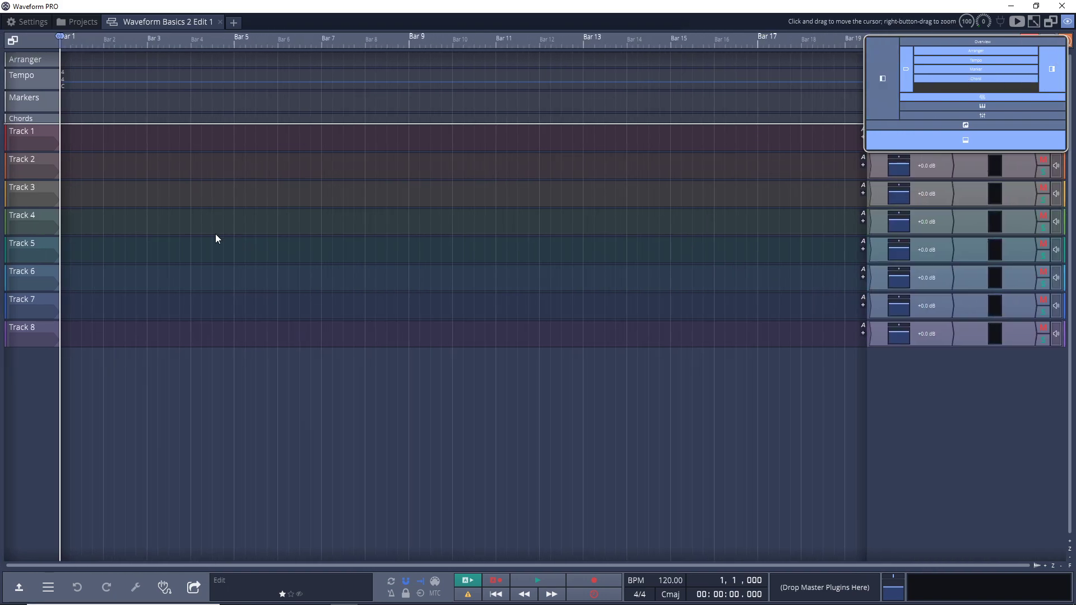
pyautogui.click(18, 586)
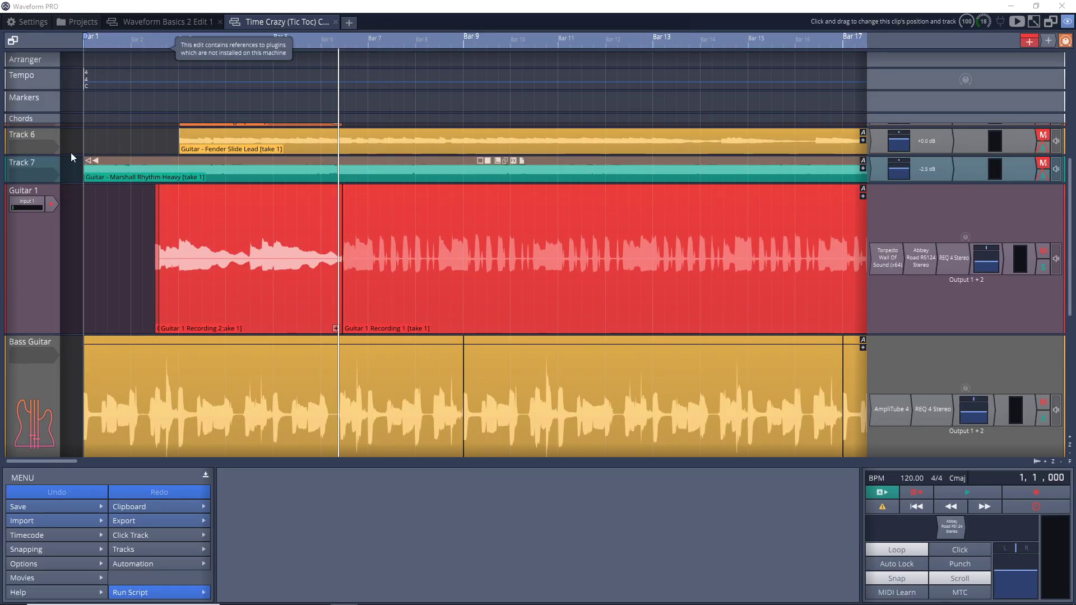
pyautogui.click(163, 168)
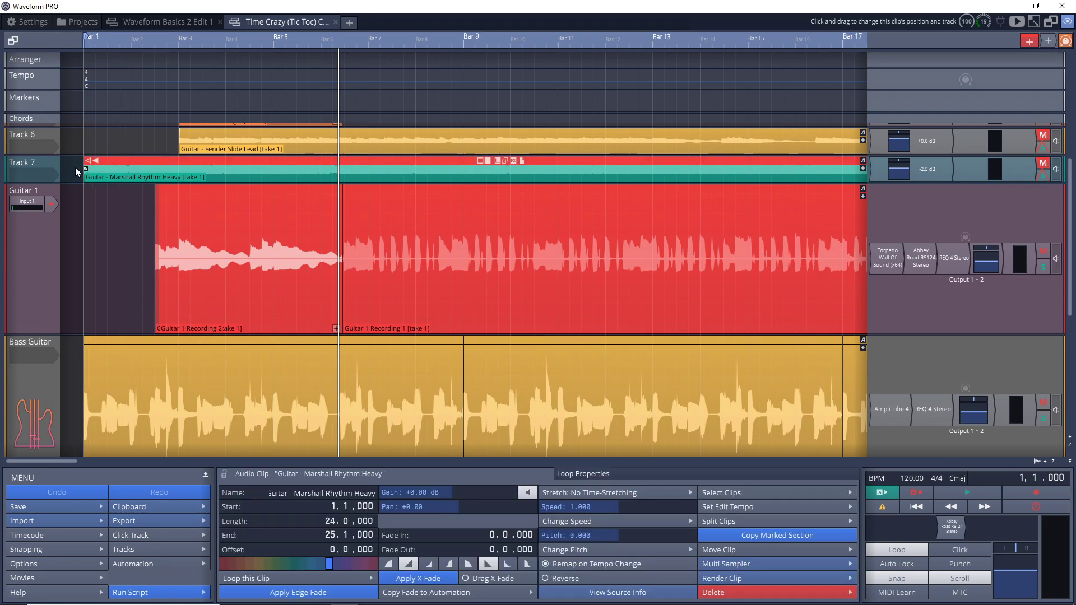
pyautogui.rightClick(148, 163)
pyautogui.click(188, 180)
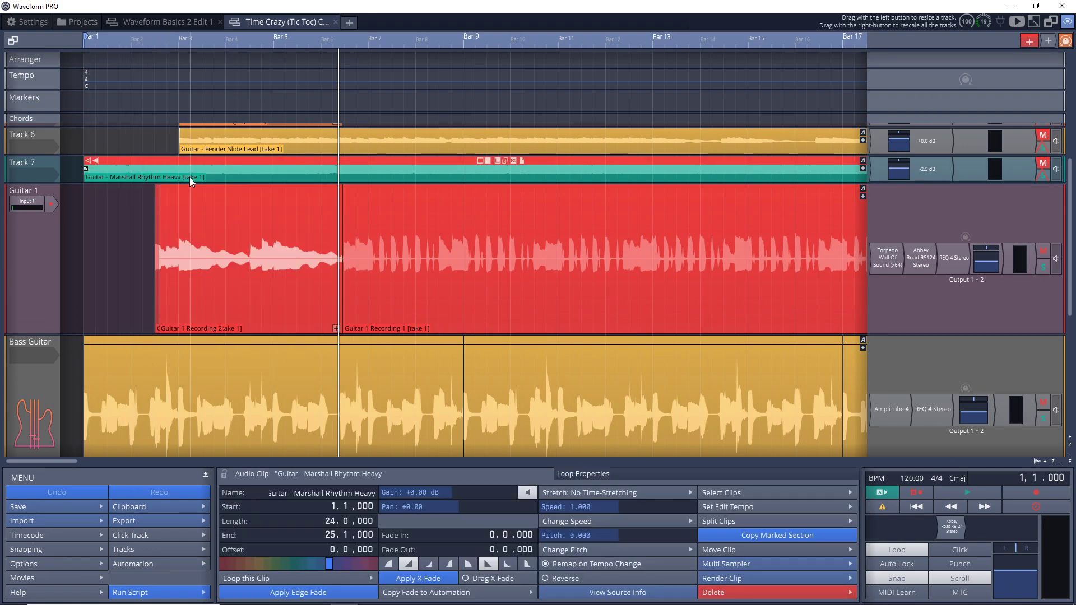
pyautogui.click(163, 23)
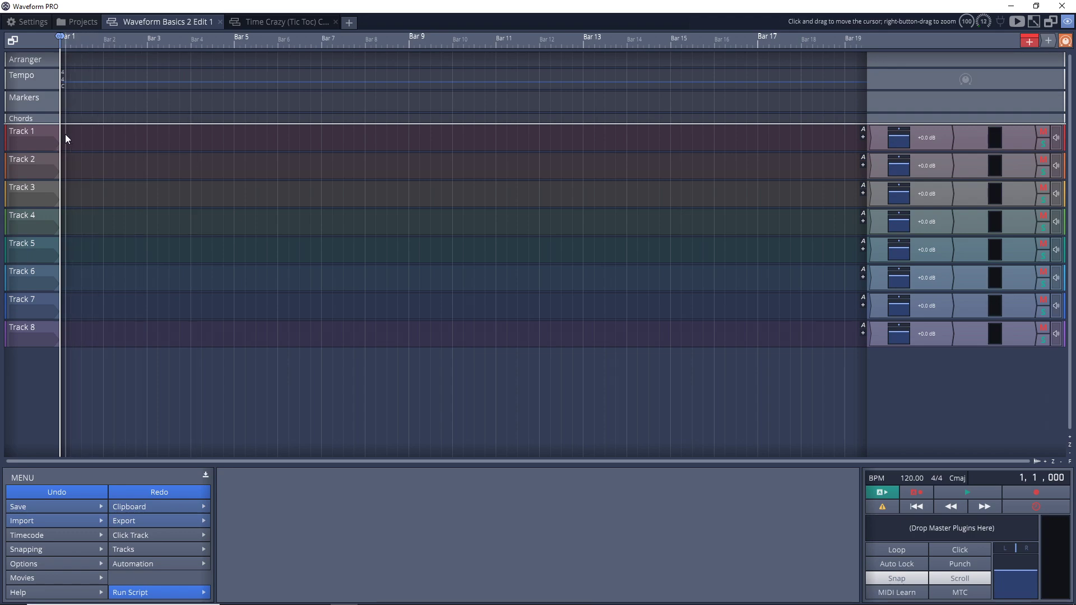
pyautogui.hotkey('ctrl', 'v')
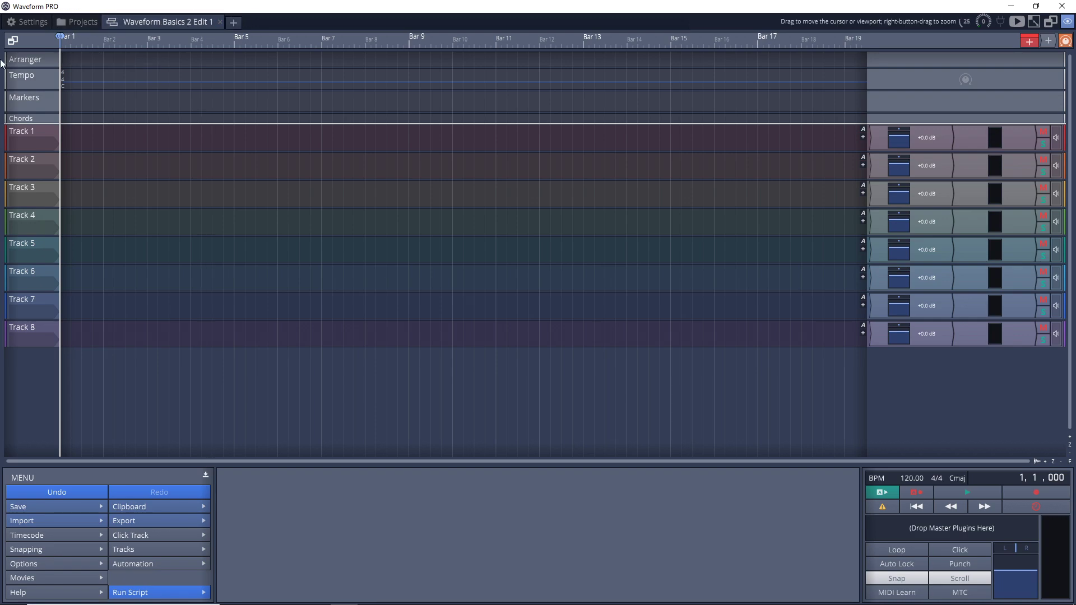
# Step: Close the Waveform Basics 2 Edit 1 tab and collapse, then re-expand, the Active Projects list
pyautogui.click(219, 22)
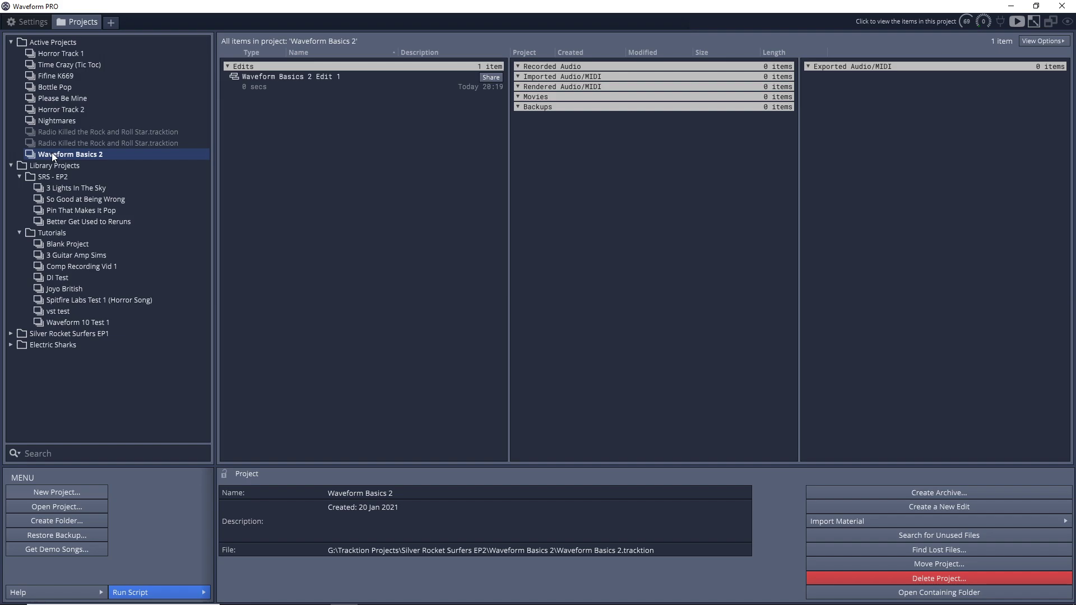
pyautogui.click(11, 43)
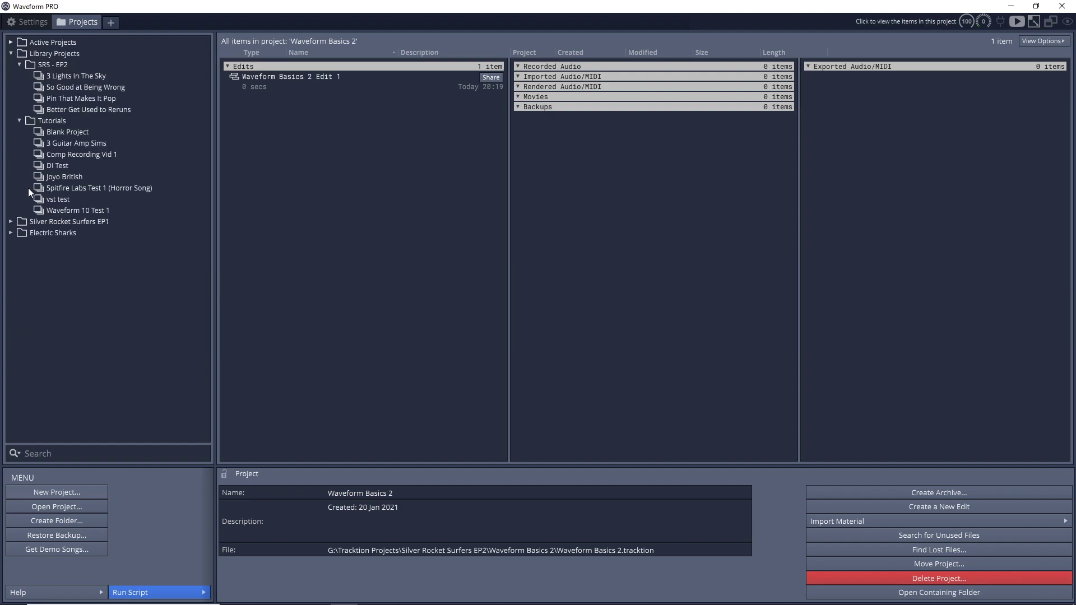
pyautogui.click(11, 43)
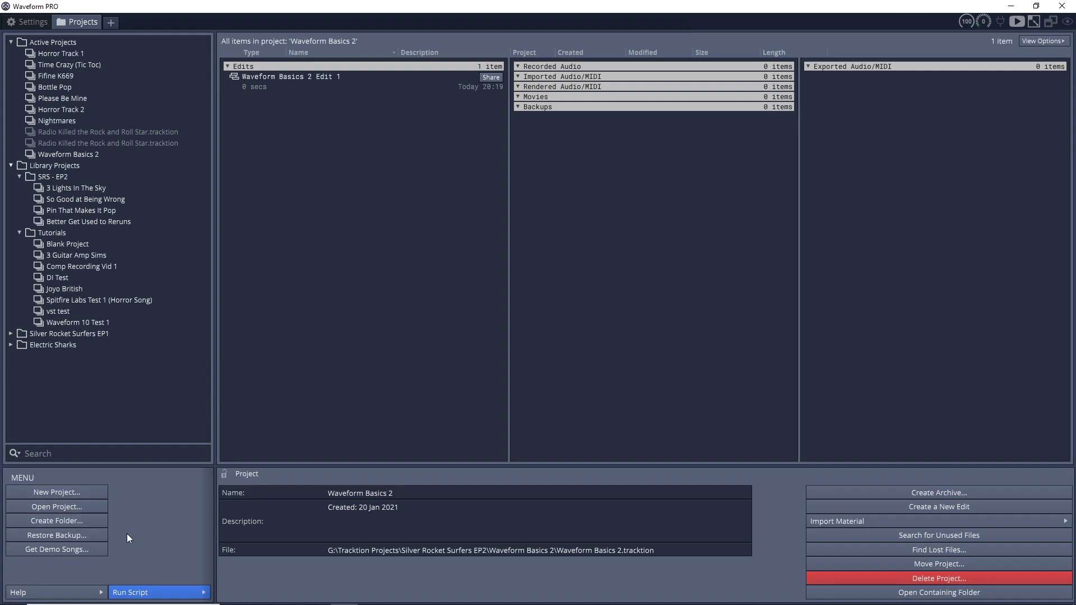
# Step: Create a 'Waveform Basics' folder at the tree's end and move Waveform Basics 2 into it
pyautogui.click(76, 521)
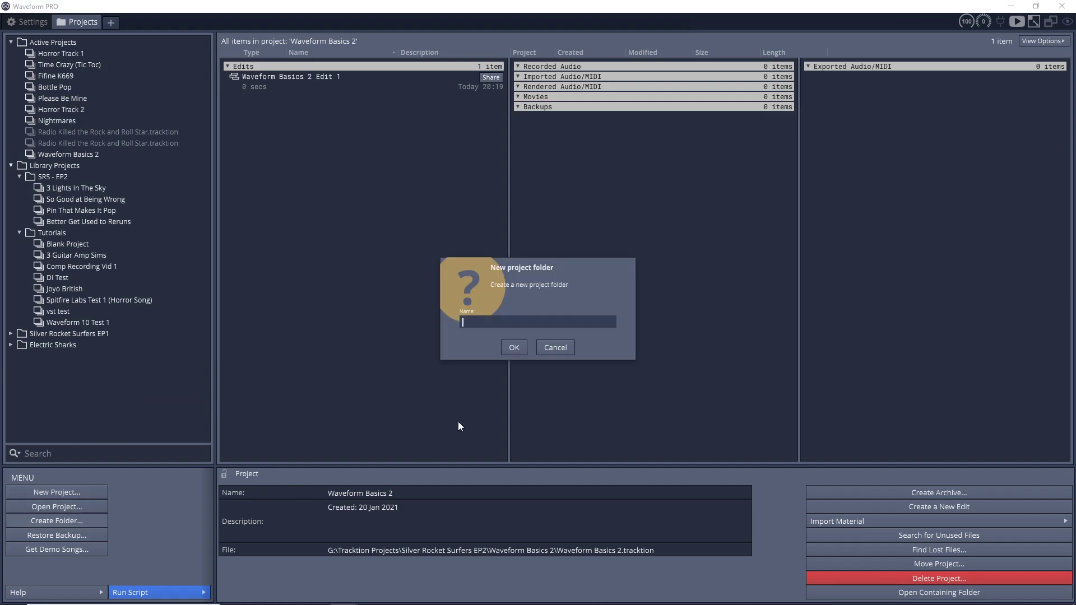
pyautogui.write('Waveform Basics')
pyautogui.click(513, 350)
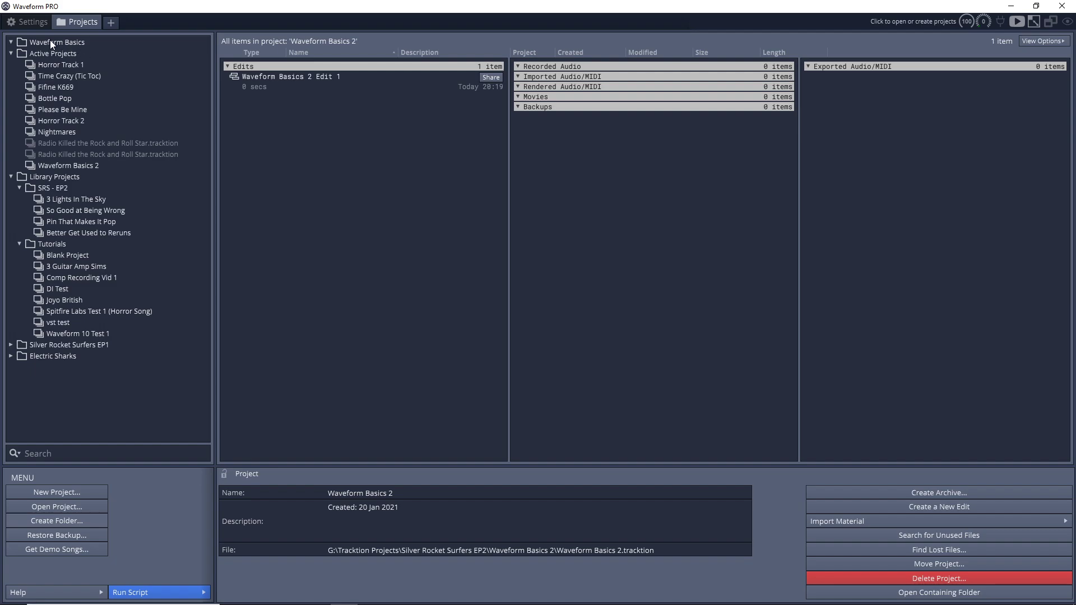
pyautogui.moveTo(50, 40); pyautogui.dragTo(56, 363)
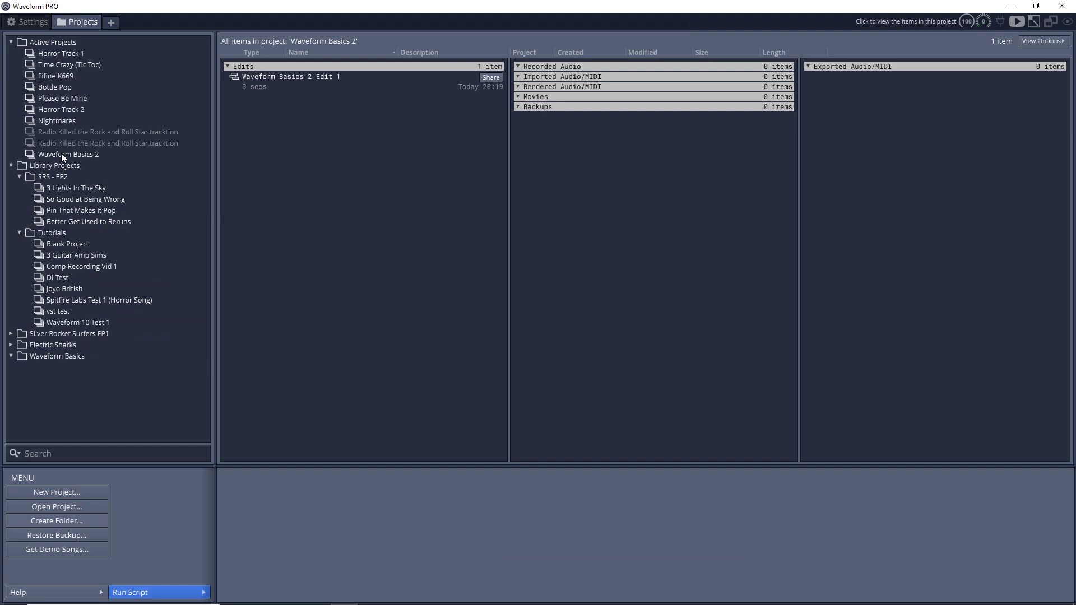
pyautogui.moveTo(58, 155); pyautogui.dragTo(38, 355)
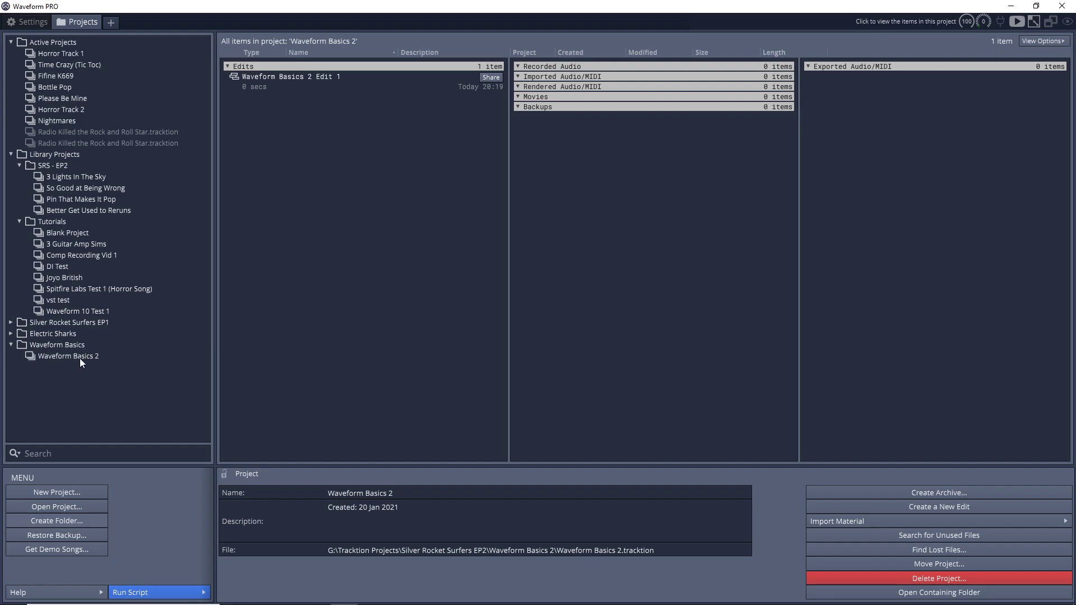
# Step: Open Waveform Basics 2's first edit with the menu panel shown and the browser hidden
pyautogui.click(12, 346)
pyautogui.click(11, 346)
pyautogui.click(54, 356)
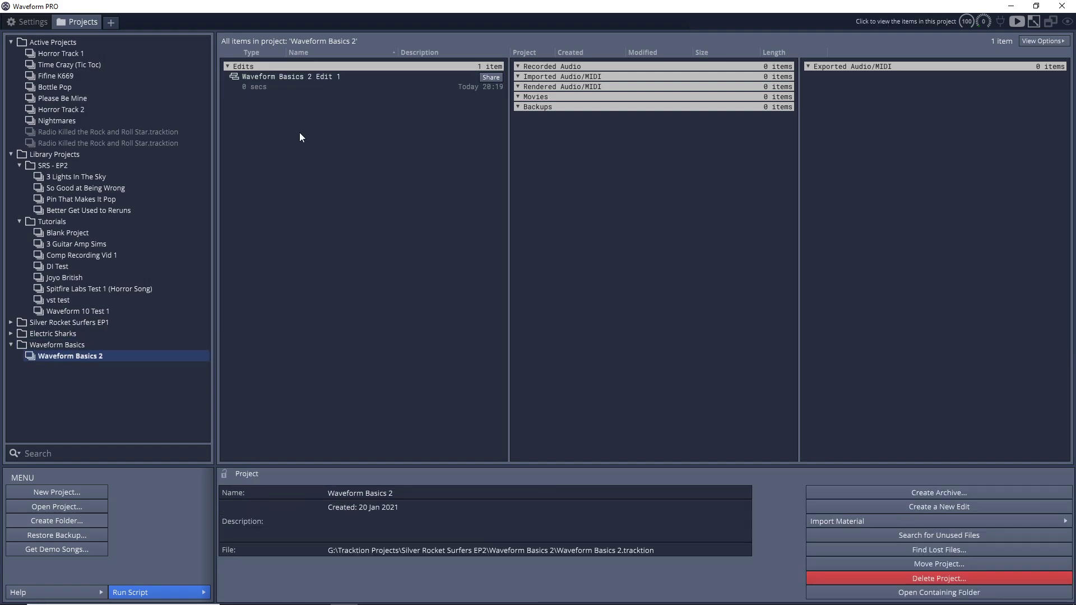
pyautogui.click(299, 84)
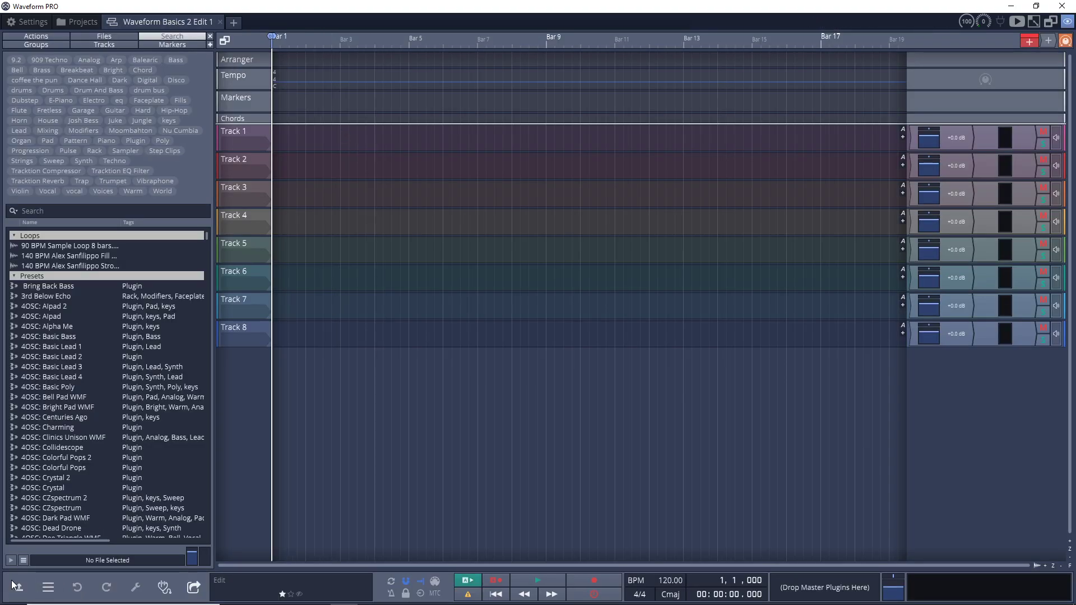
pyautogui.click(17, 588)
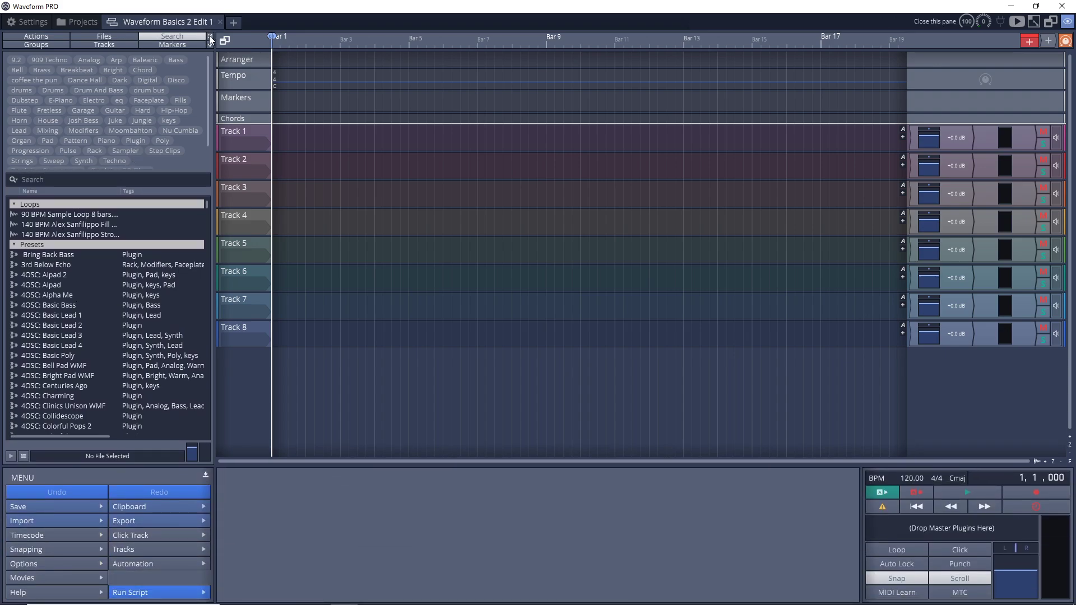
pyautogui.click(210, 35)
# Step: Save the edit as 'Waveform Basics 2 Edit 2' and return to the project browser
pyautogui.click(91, 511)
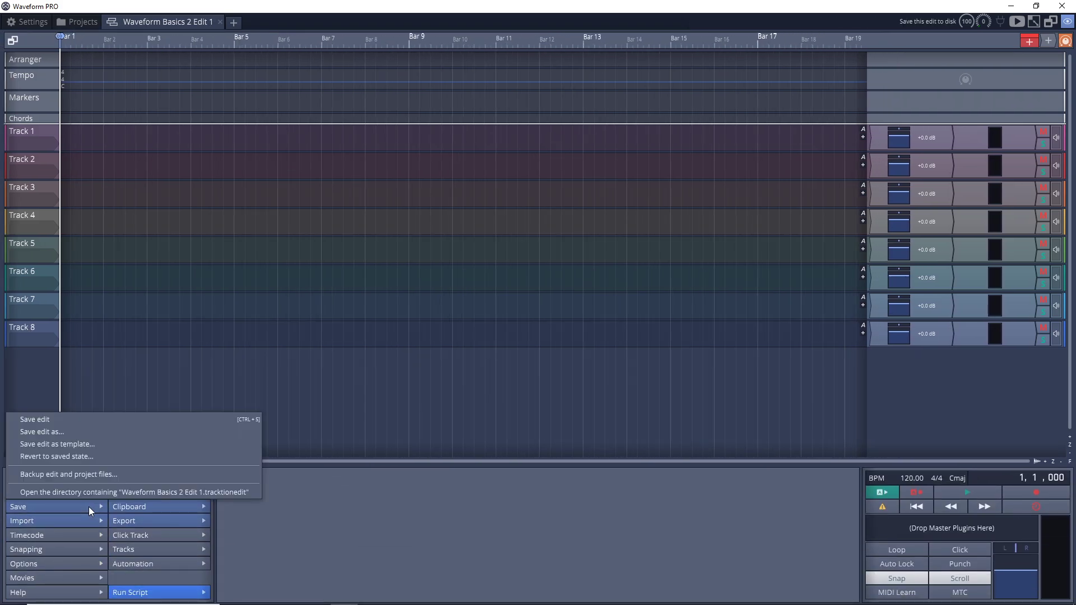
pyautogui.click(61, 434)
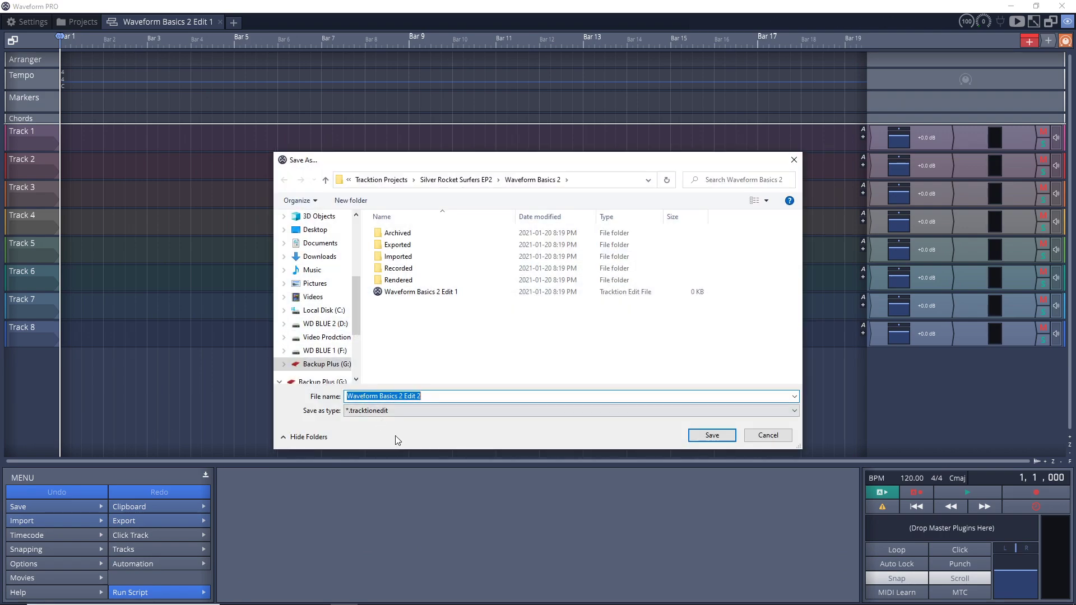
pyautogui.click(419, 396)
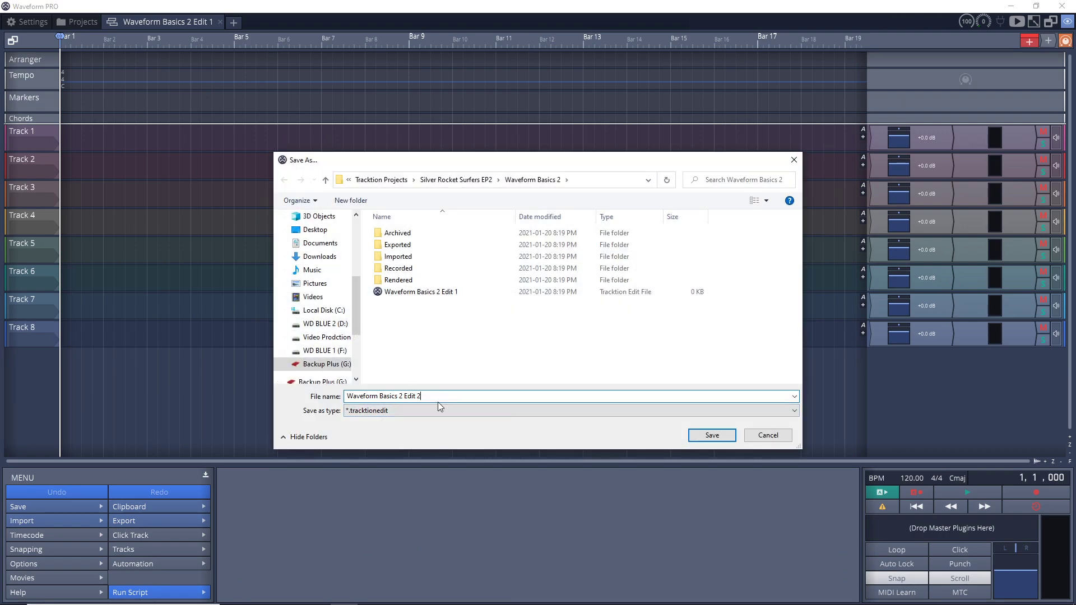
pyautogui.click(712, 435)
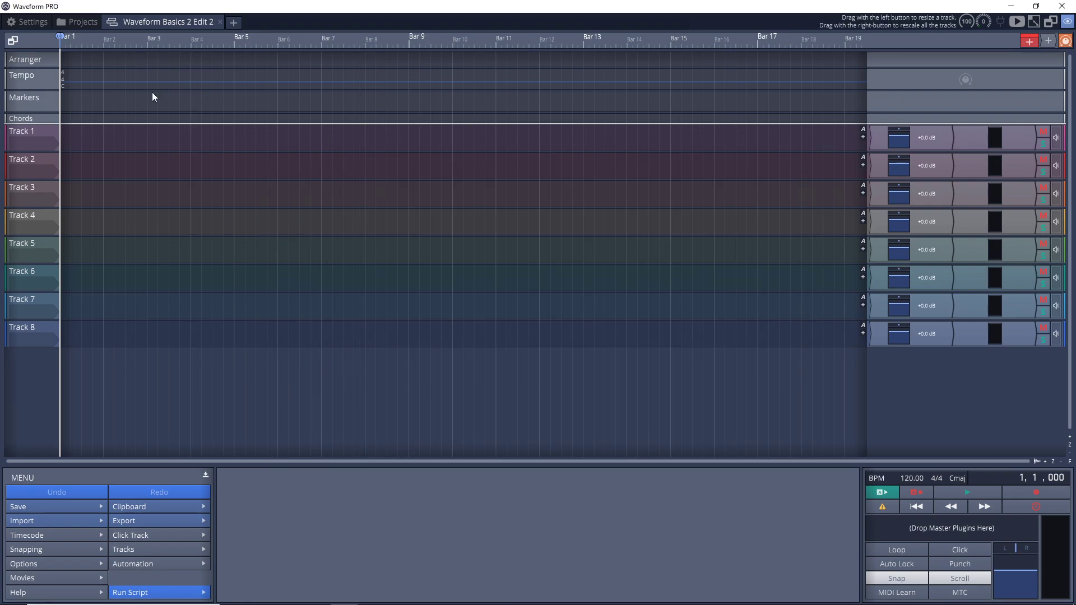
pyautogui.click(81, 22)
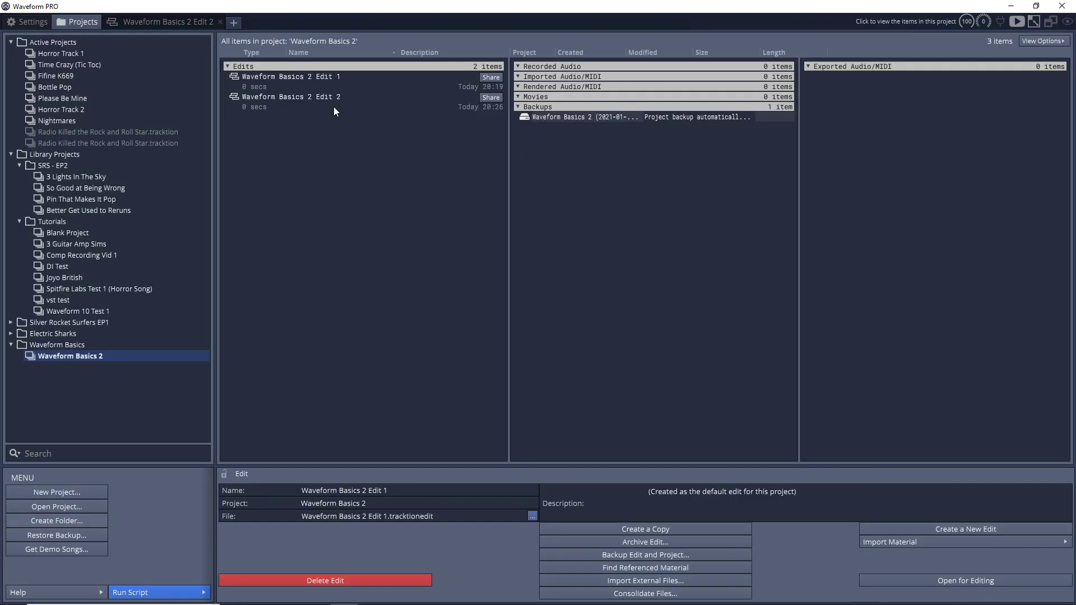
# Step: View Edit 2's details, then the Waveform Basics 2 project details with its Silver Rocket Surfers EP2 location
pyautogui.click(285, 102)
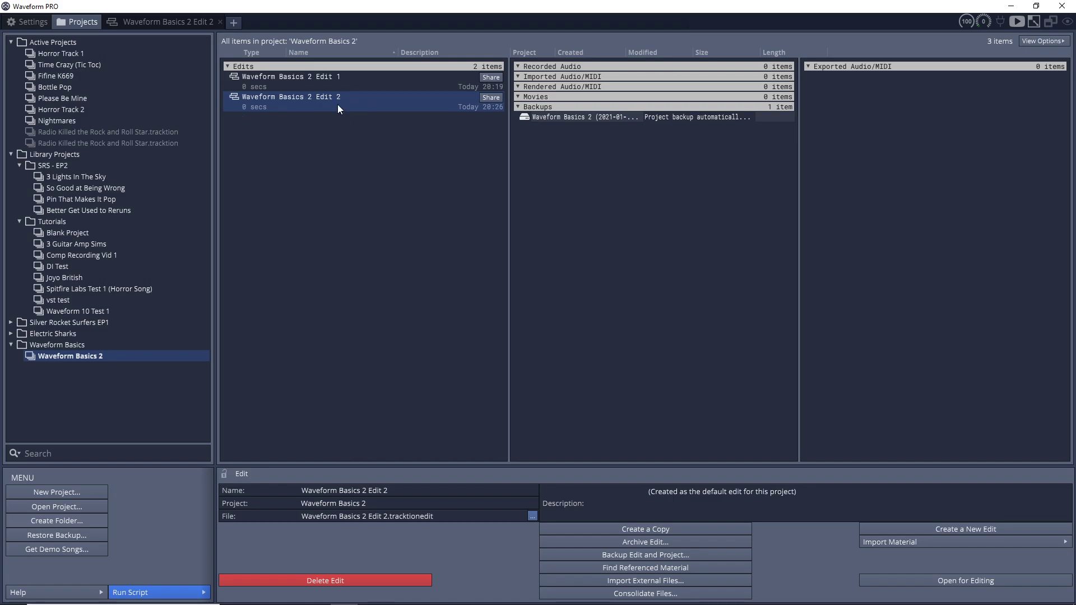
pyautogui.click(314, 146)
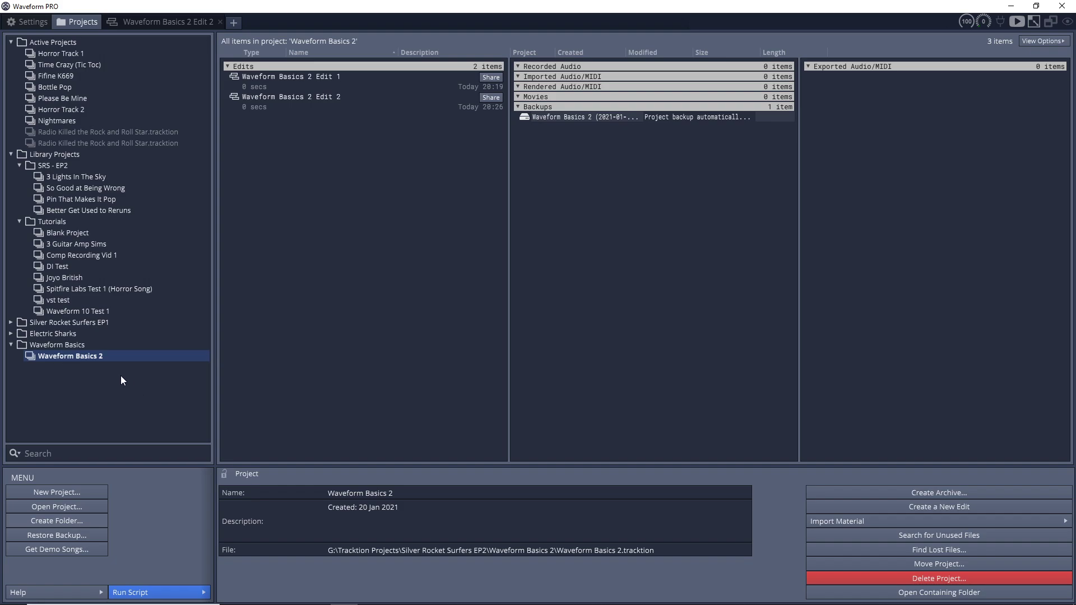
# Step: Move the Waveform Basics 2 project folder from Silver Rocket Surfers EP2 into Tracktion Projects
pyautogui.rightClick(90, 367)
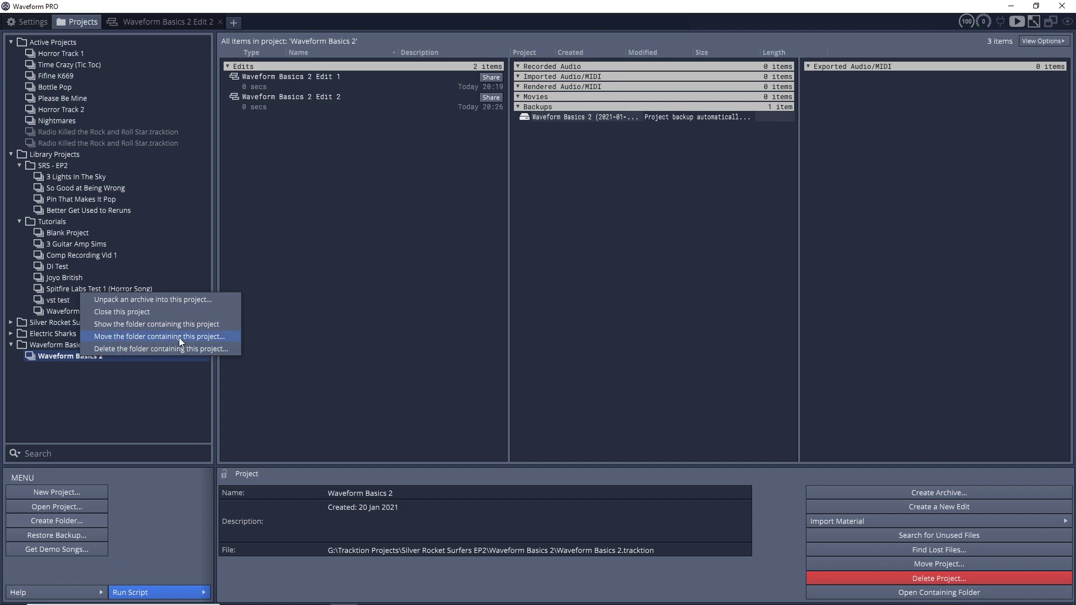
pyautogui.click(163, 337)
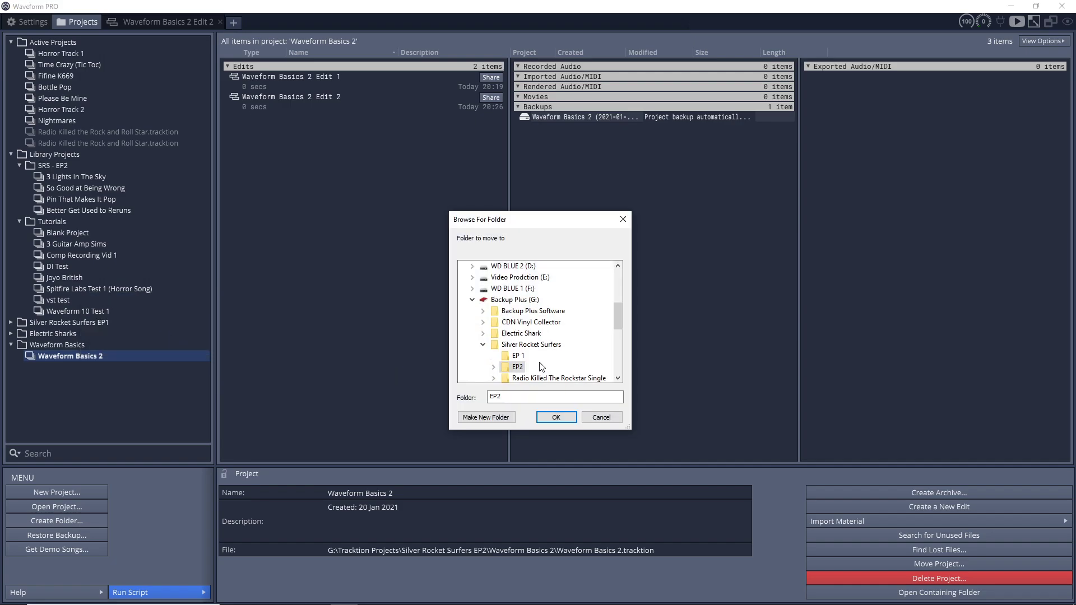
pyautogui.scroll(5, 536, 341)
pyautogui.scroll(-3, 536, 340)
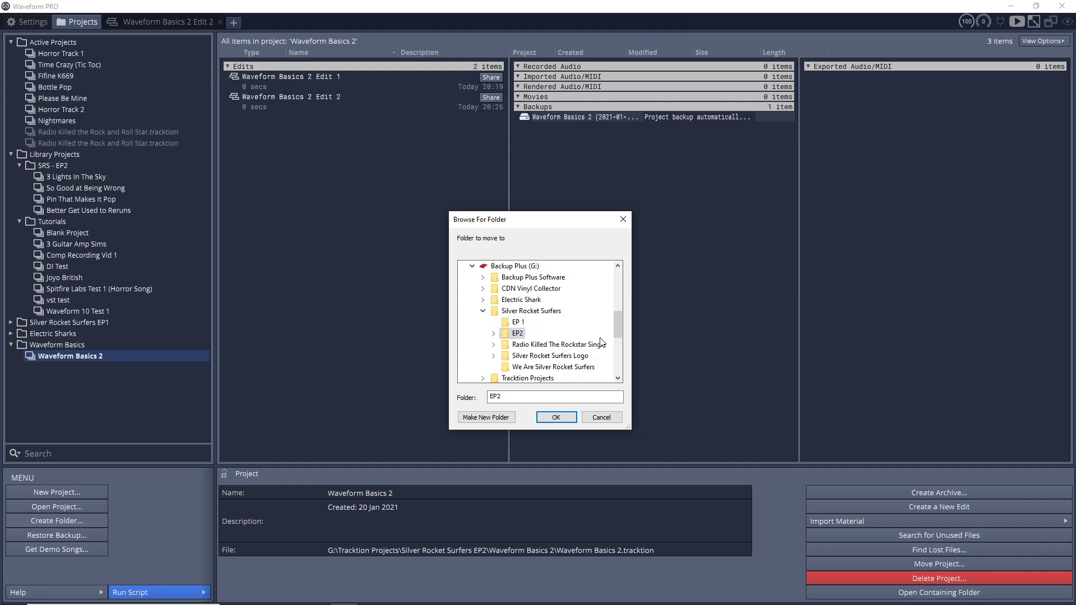
pyautogui.scroll(-2, 583, 353)
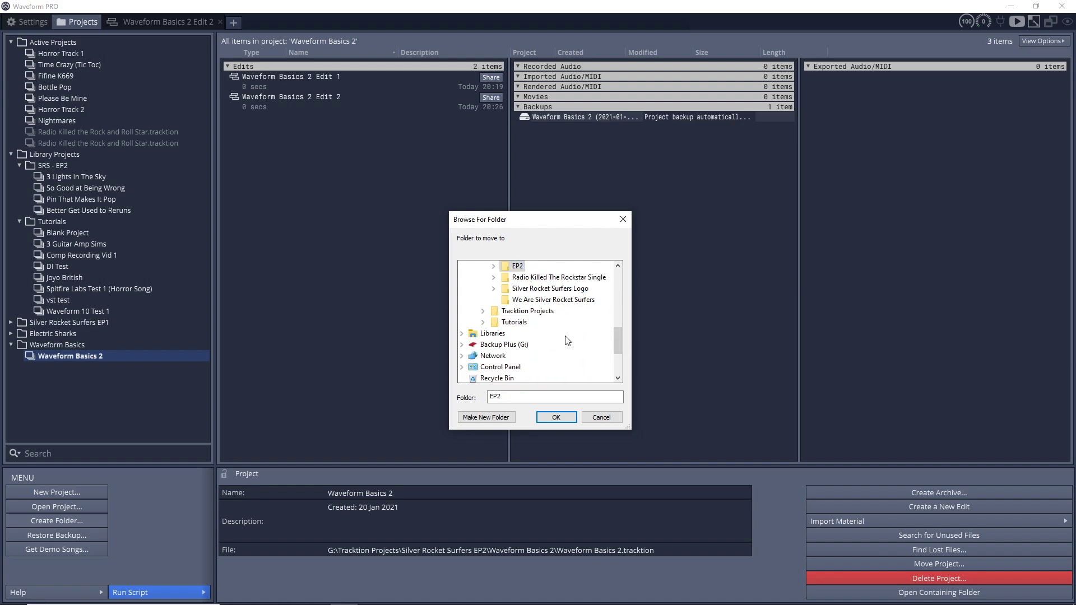
pyautogui.doubleClick(521, 315)
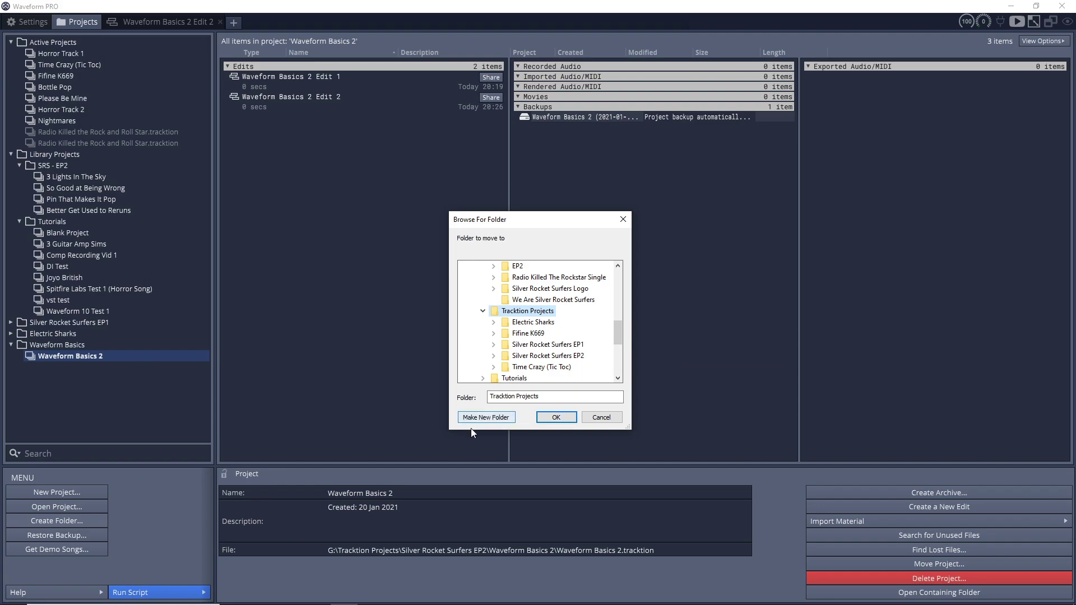
pyautogui.click(554, 417)
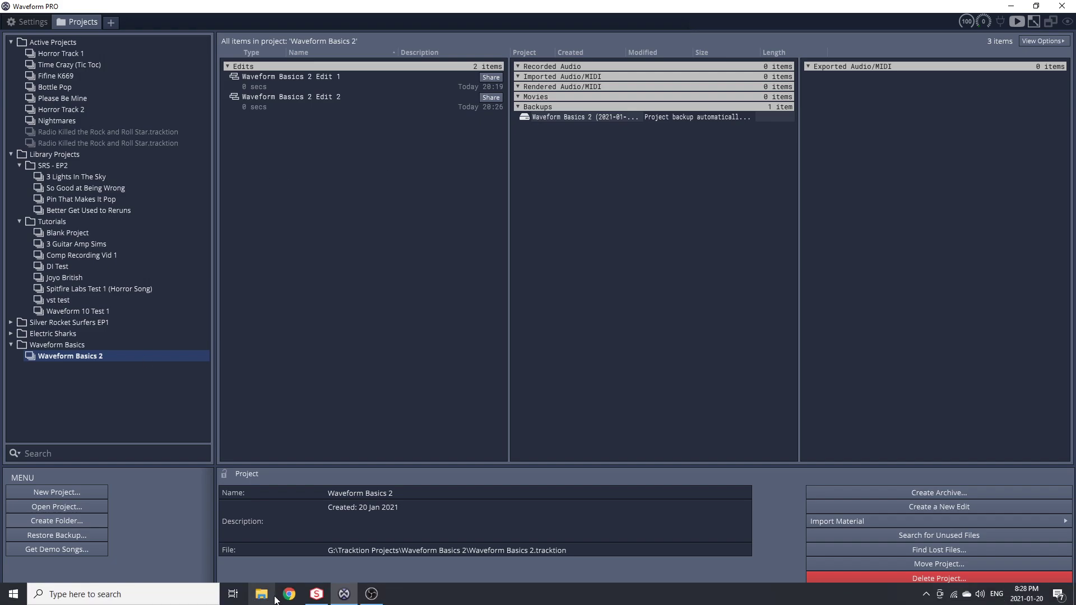
pyautogui.click(261, 593)
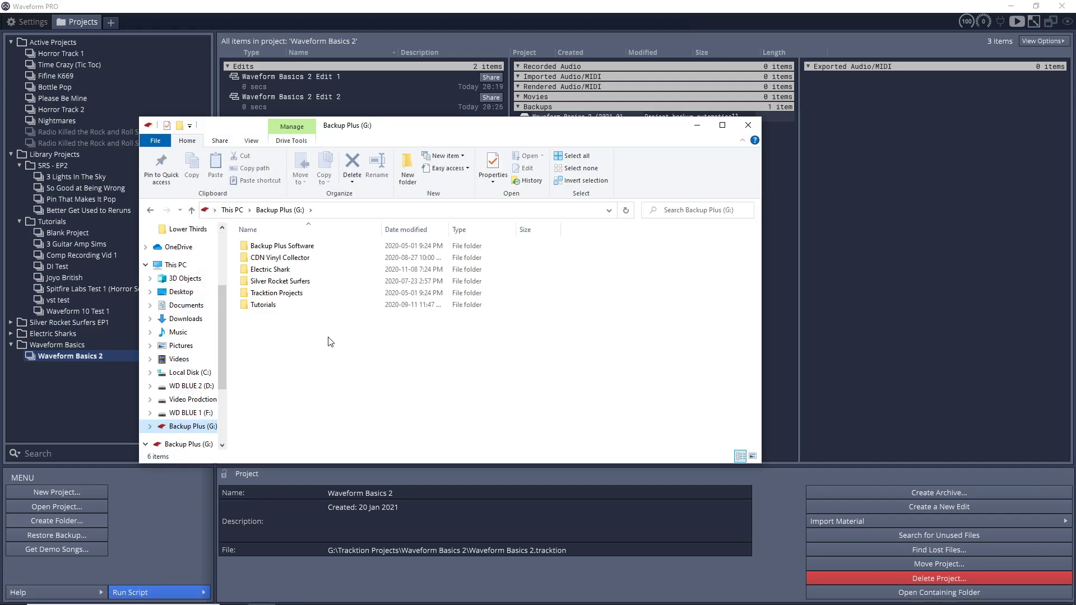
pyautogui.click(283, 295)
pyautogui.doubleClick(282, 297)
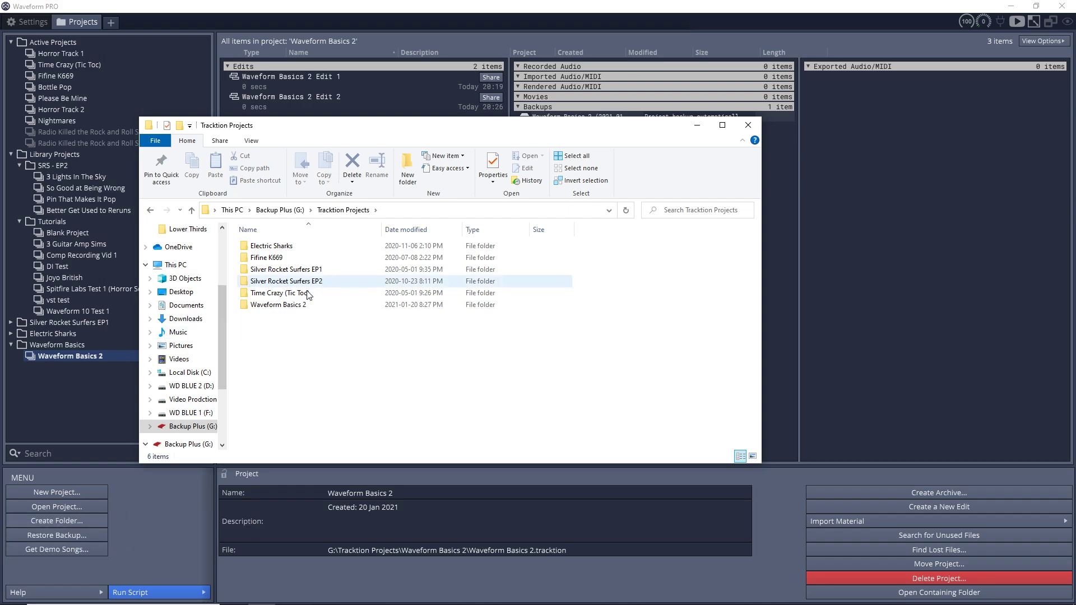
pyautogui.click(342, 5)
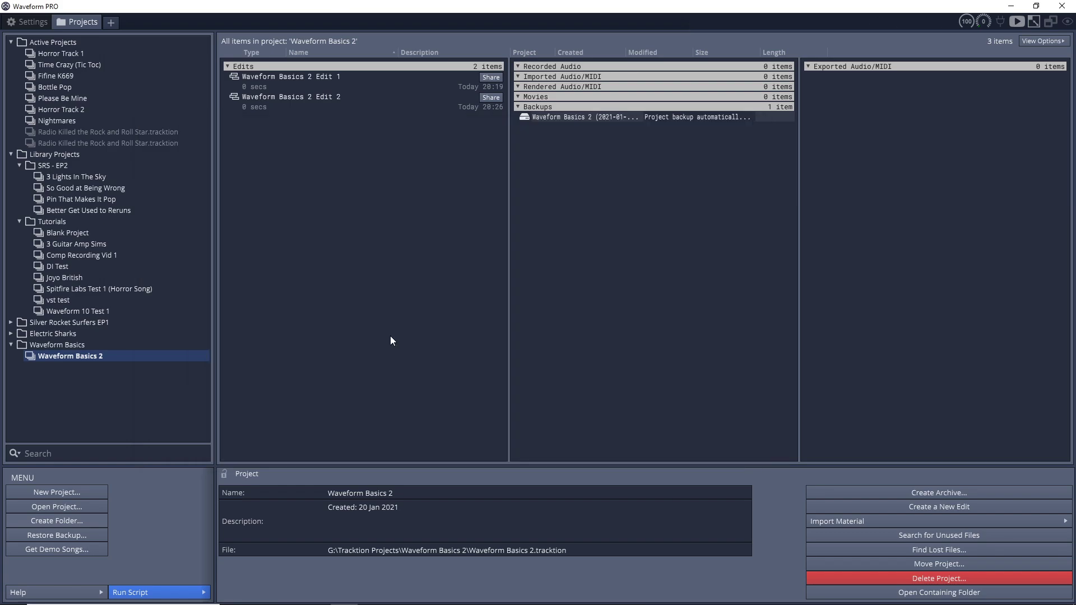
# Step: Select the 3 Lights In The Sky project and show its acoustic Recording edit's details
pyautogui.press('3')
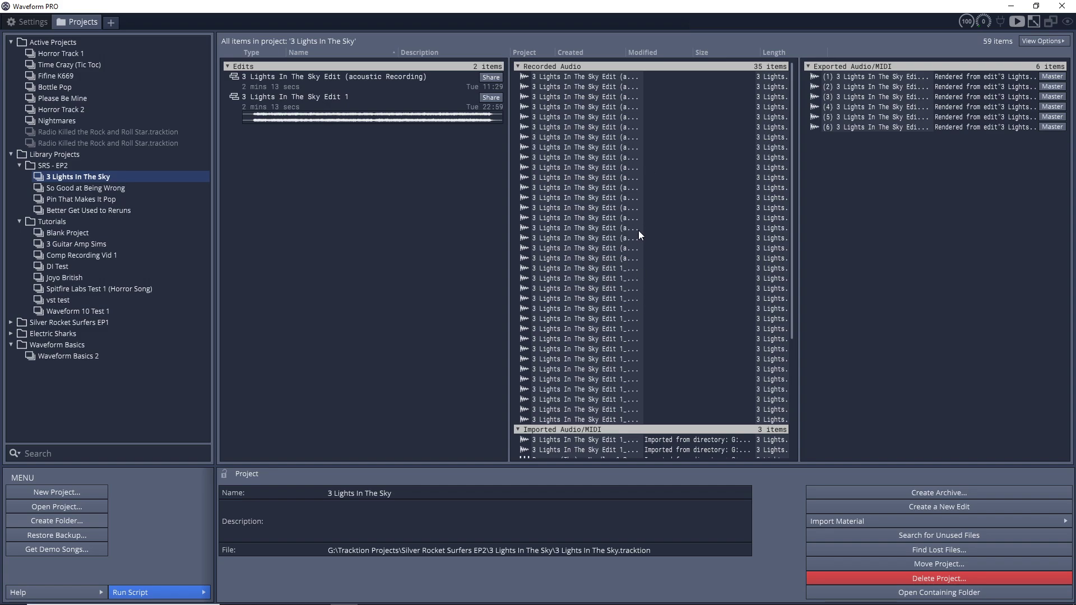
pyautogui.scroll(-5, 621, 189)
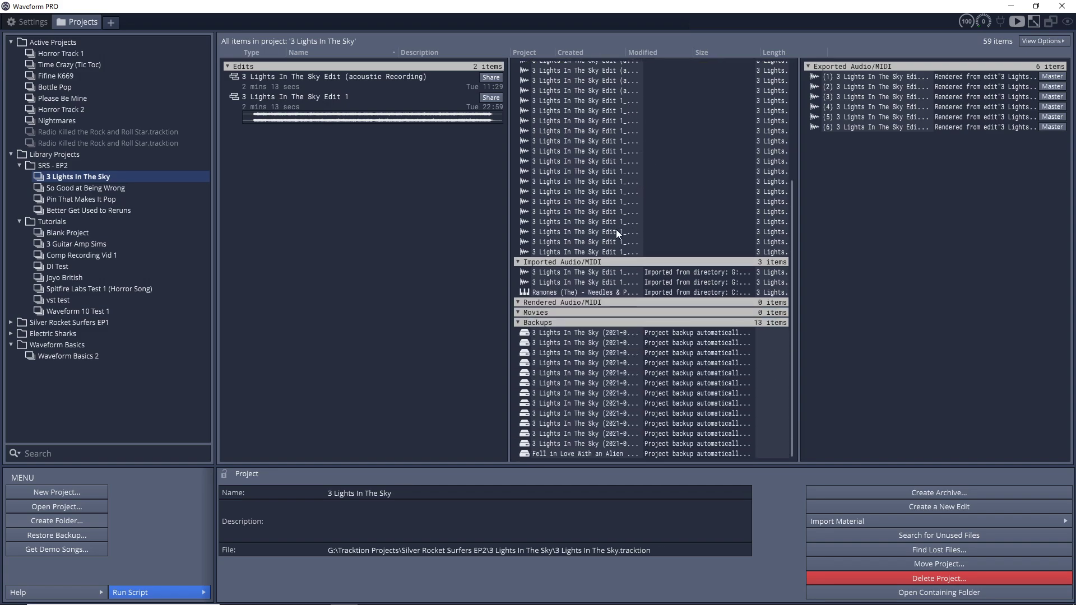
pyautogui.scroll(5, 623, 222)
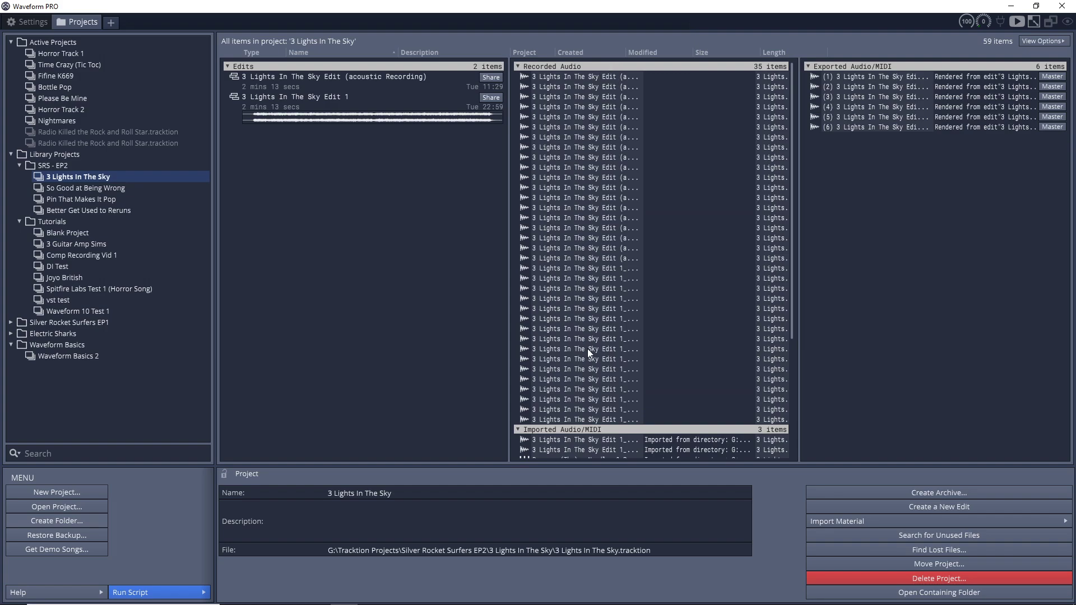
pyautogui.scroll(-5, 586, 372)
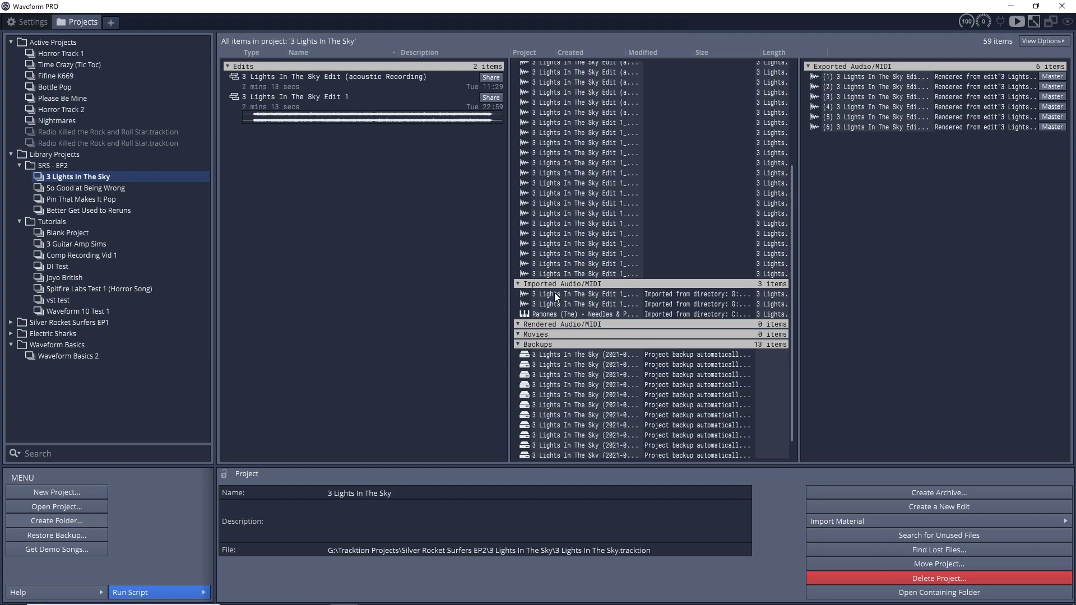
pyautogui.scroll(-1, 582, 309)
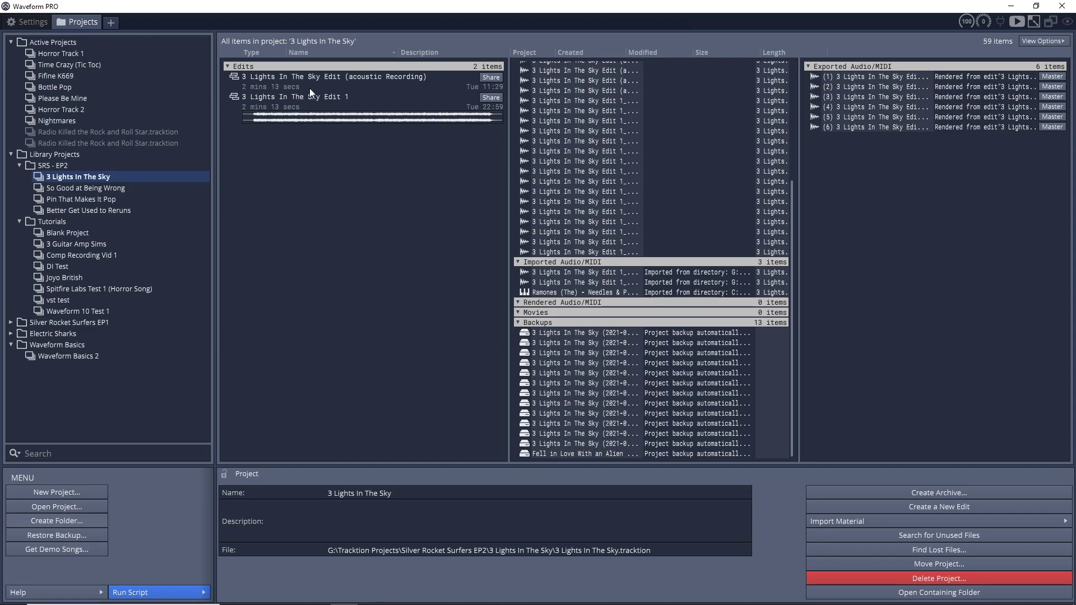
pyautogui.moveTo(345, 119)
pyautogui.click(254, 88)
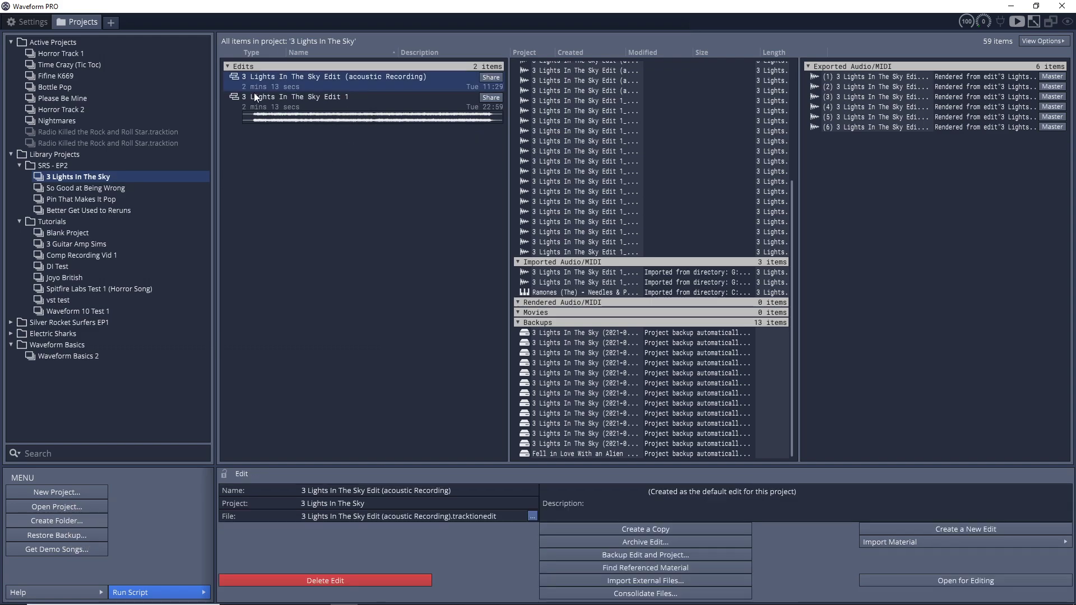
# Step: Set up an archive of the acoustic Recording edit as a single Tracktion Archive file, keeping the Desktop destination
pyautogui.click(491, 78)
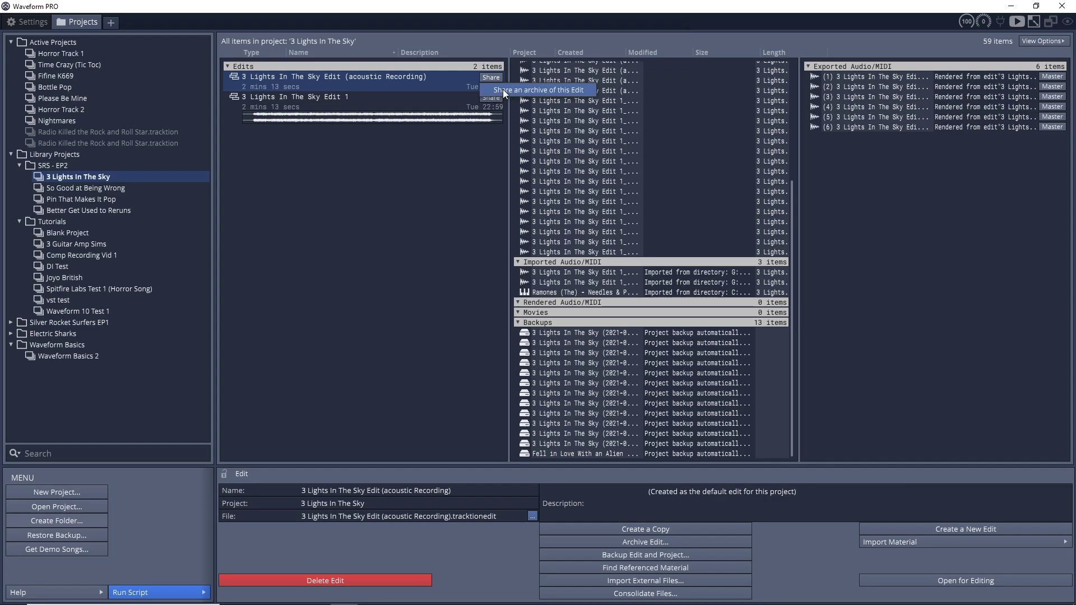
pyautogui.click(550, 88)
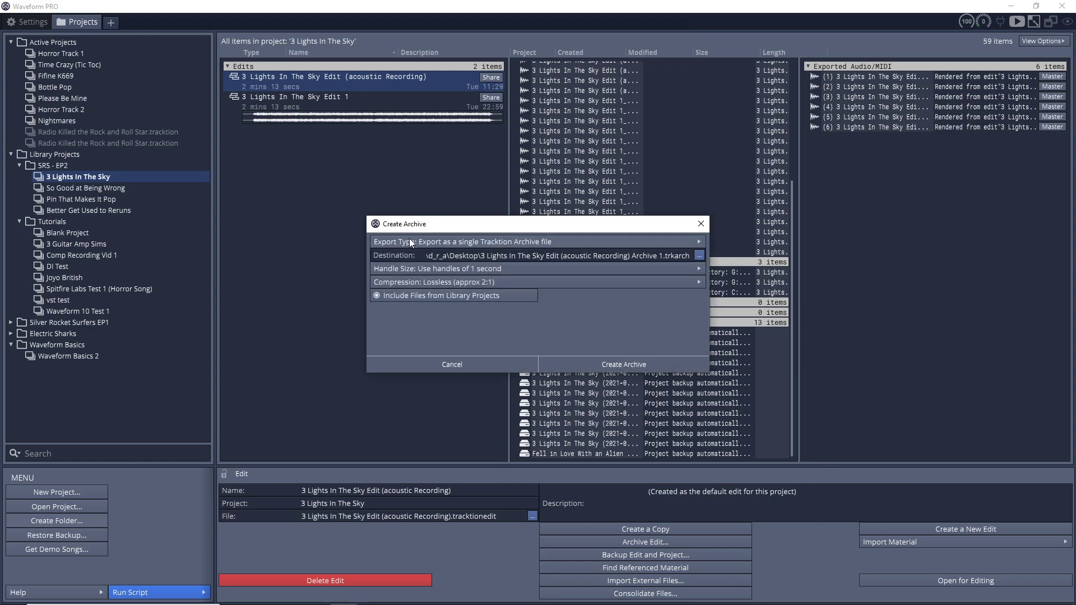
pyautogui.click(410, 241)
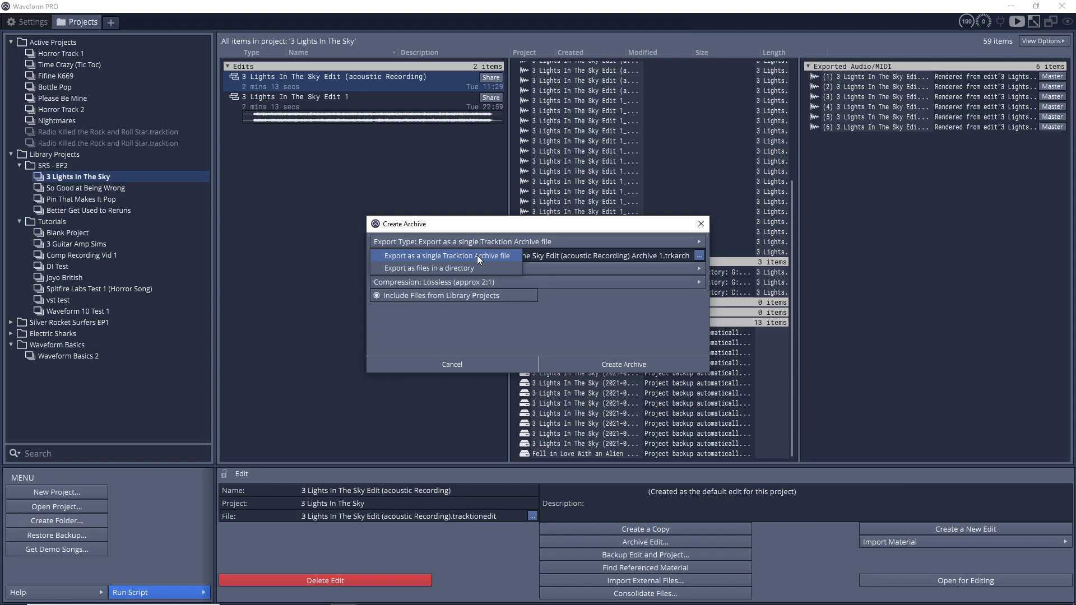
pyautogui.click(477, 255)
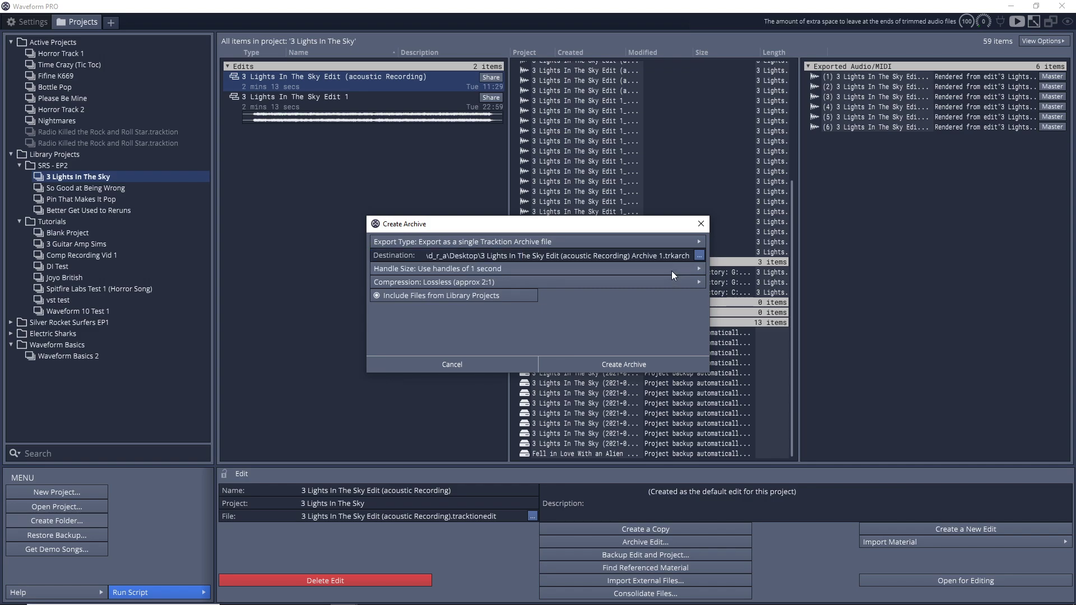
pyautogui.click(698, 256)
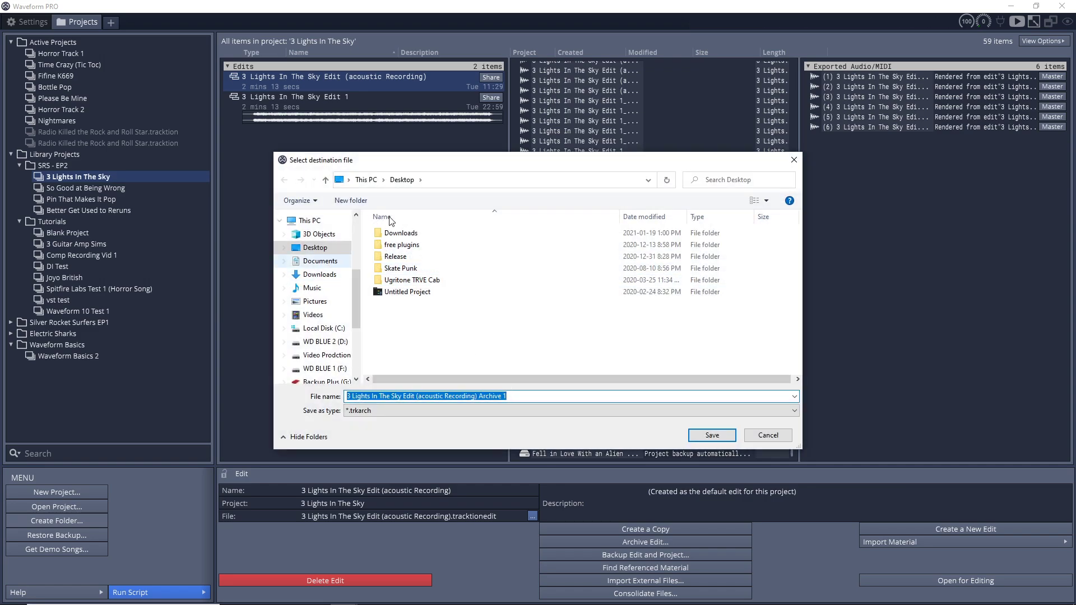
pyautogui.click(768, 435)
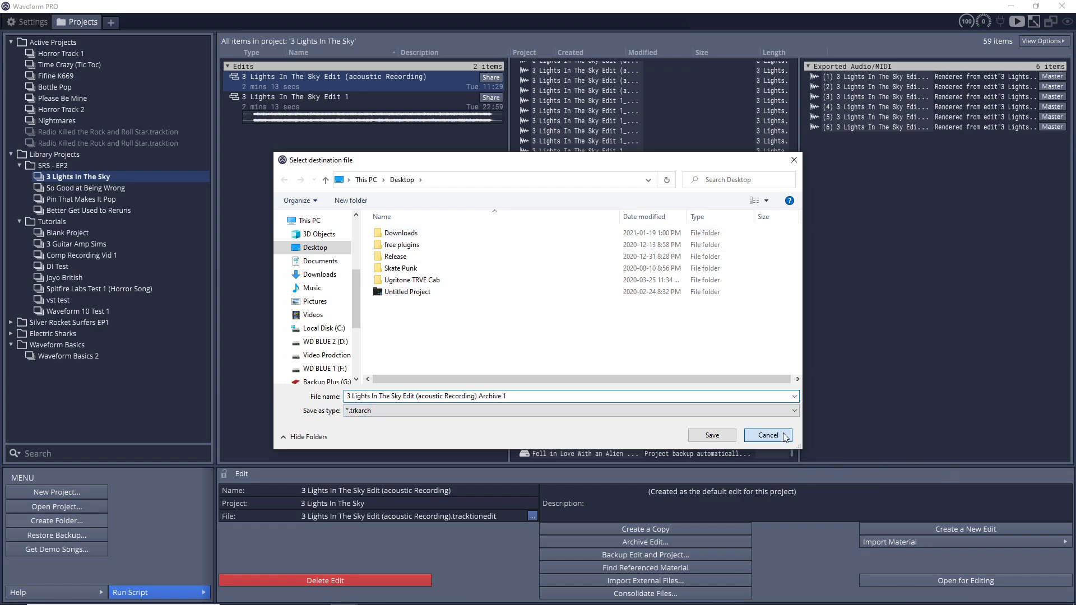